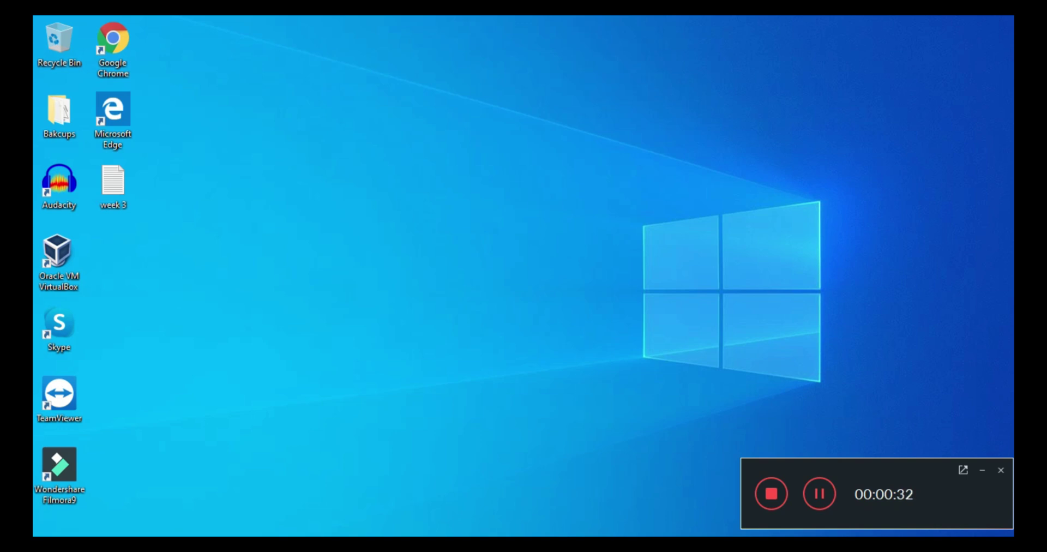
# Open the Tech Vitals > Softwares folder in File Explorer
pyautogui.click(469, 546)
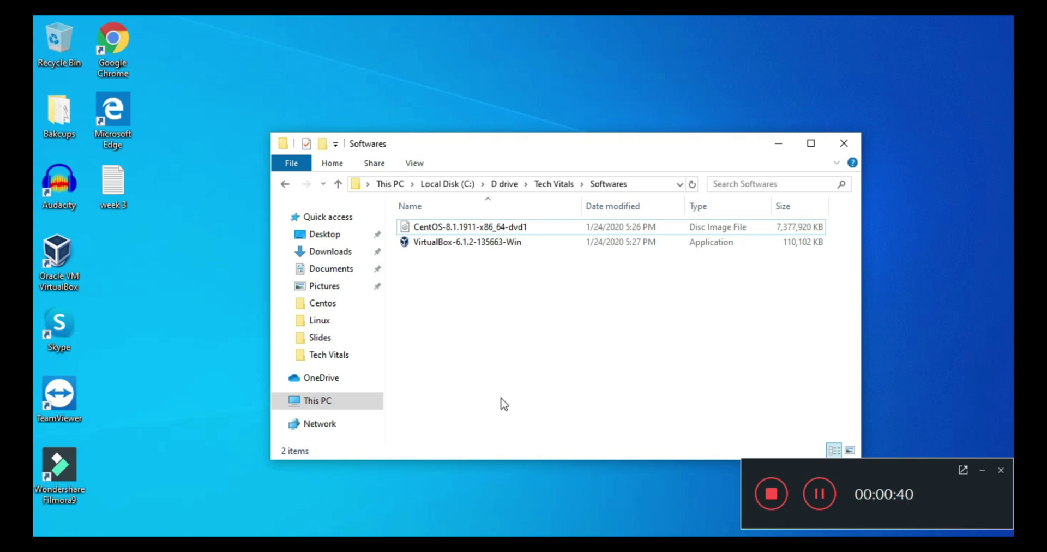
# Select the CentOS-8.1.1911-x86_64-dvd1 disc image in the Softwares folder
pyautogui.click(604, 227)
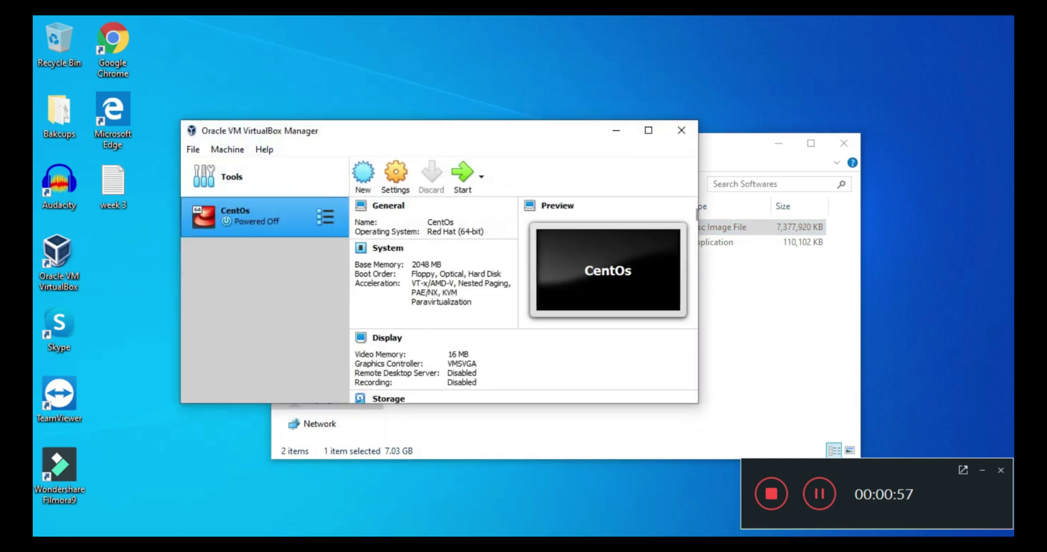
# Start a new VM named 'Linux CentOs 8', type Linux, version Red Hat (64-bit)
pyautogui.moveTo(495, 138); pyautogui.dragTo(625, 155)
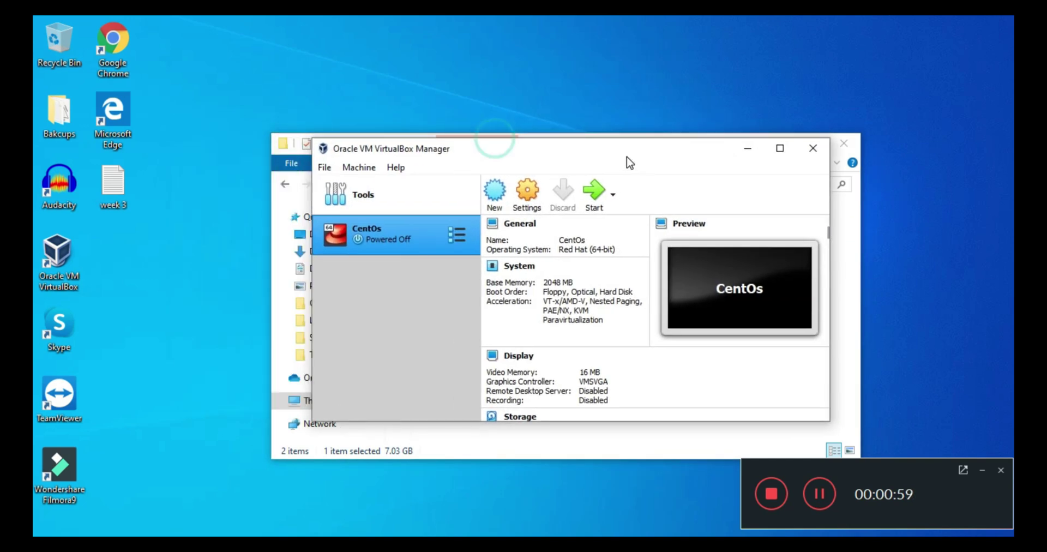
pyautogui.click(324, 167)
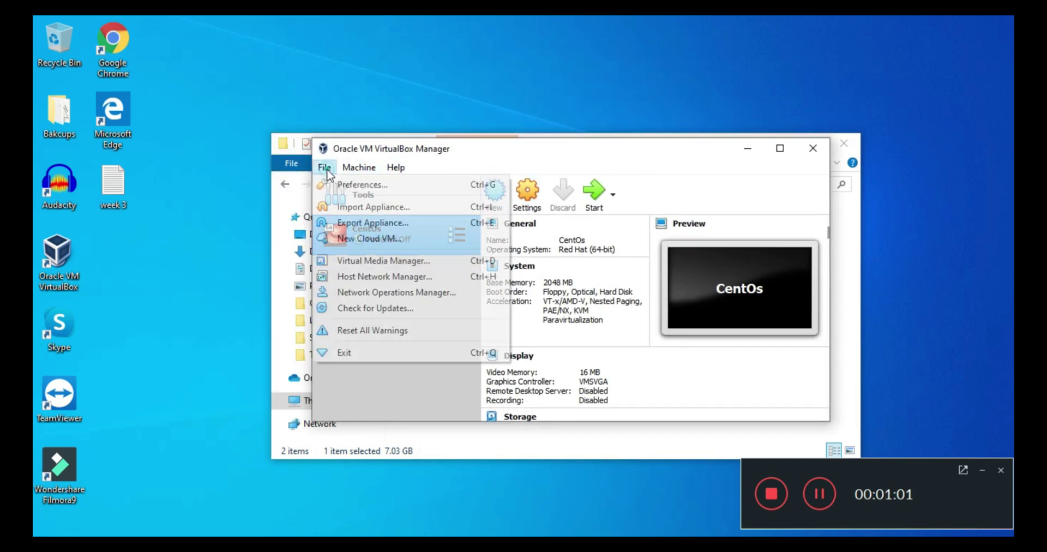
pyautogui.moveTo(395, 167)
pyautogui.click(506, 156)
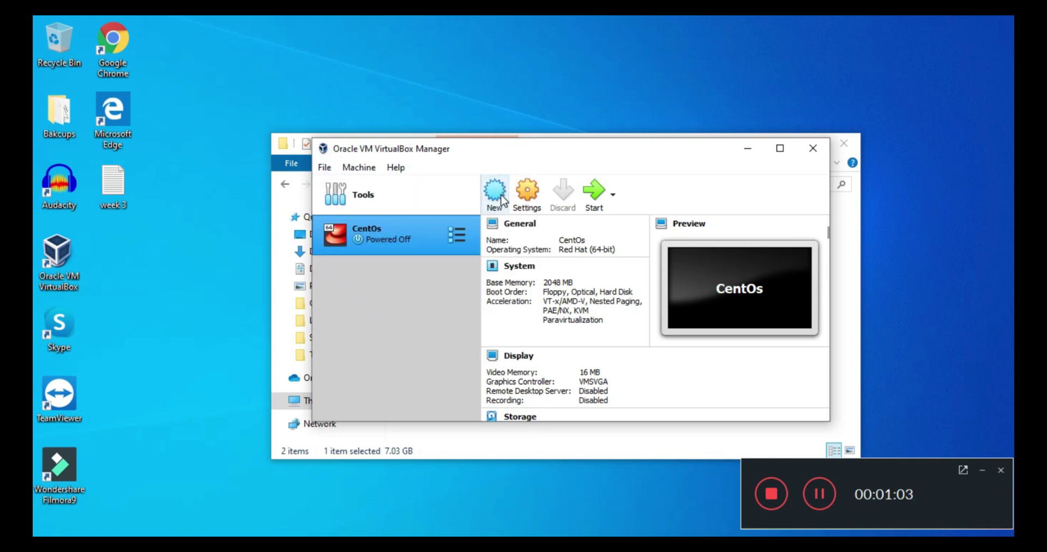
pyautogui.click(504, 198)
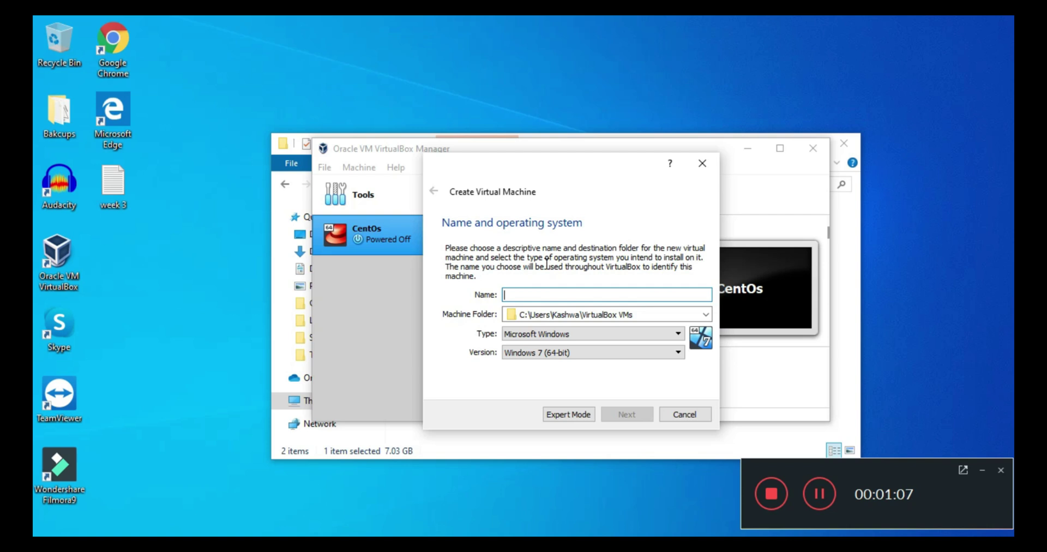
pyautogui.write('Linux CentOs 8')
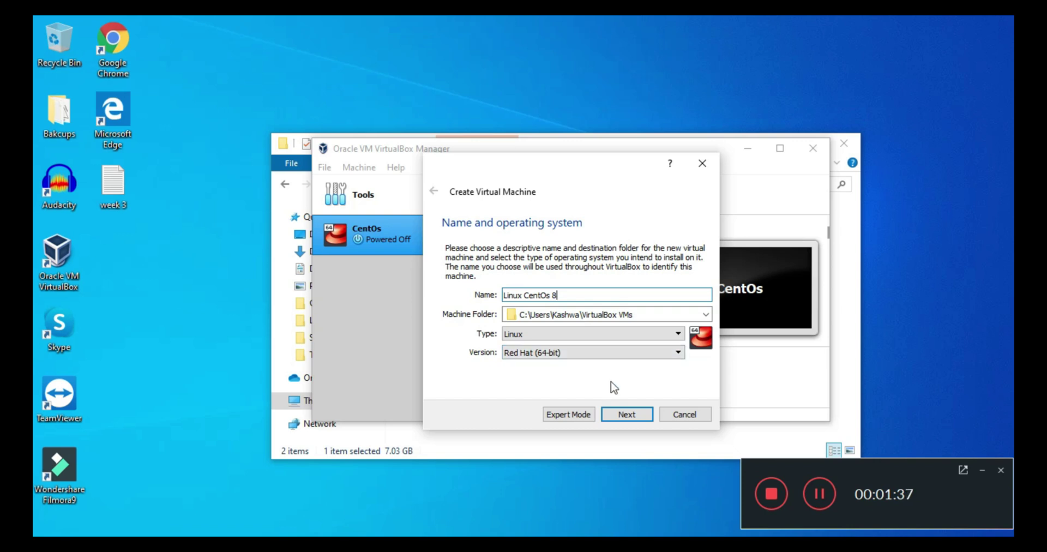
# Keep 1024 MB memory and choose a new dynamically allocated VDI hard disk
pyautogui.click(627, 415)
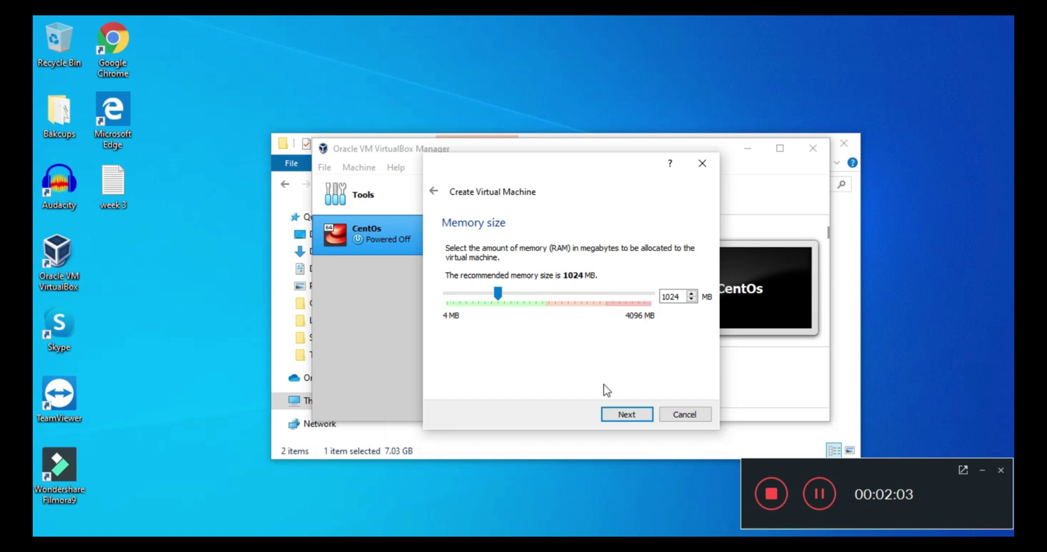
pyautogui.click(631, 420)
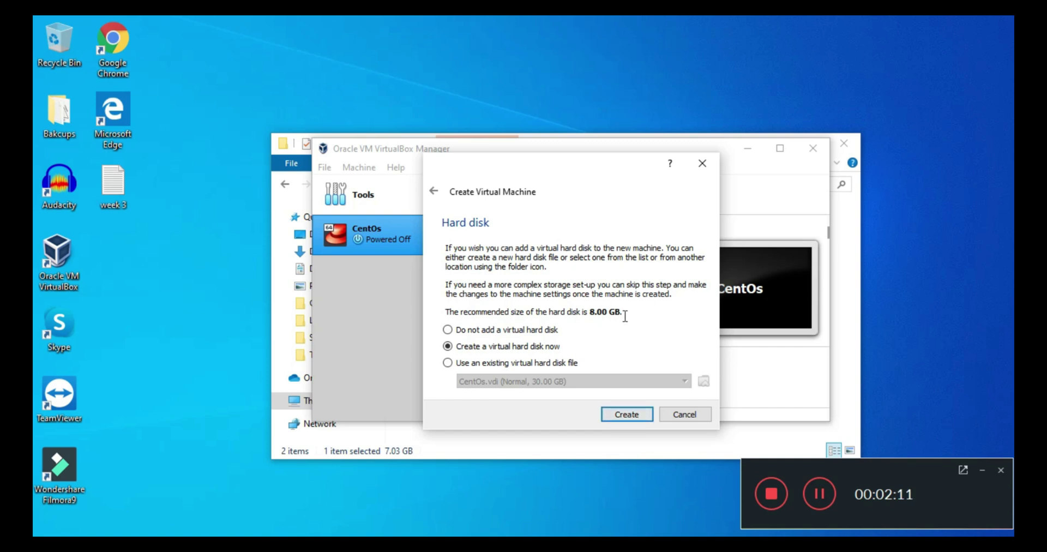
pyautogui.click(627, 414)
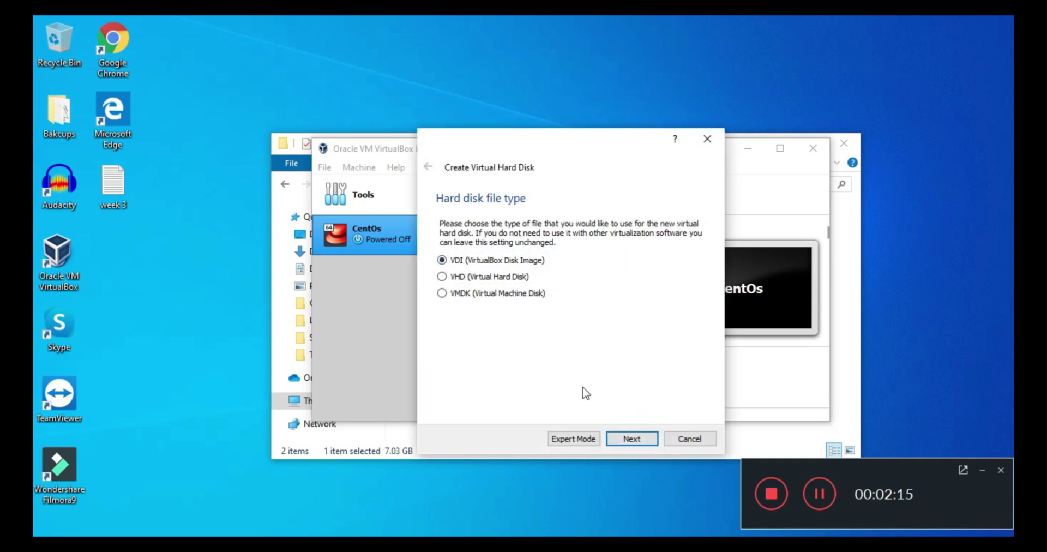
pyautogui.click(634, 442)
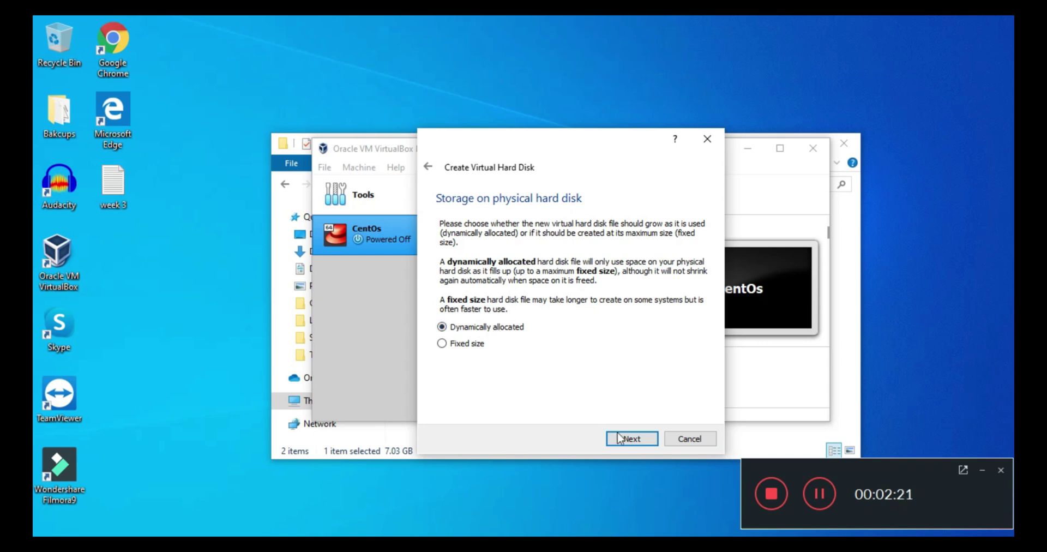
pyautogui.click(635, 440)
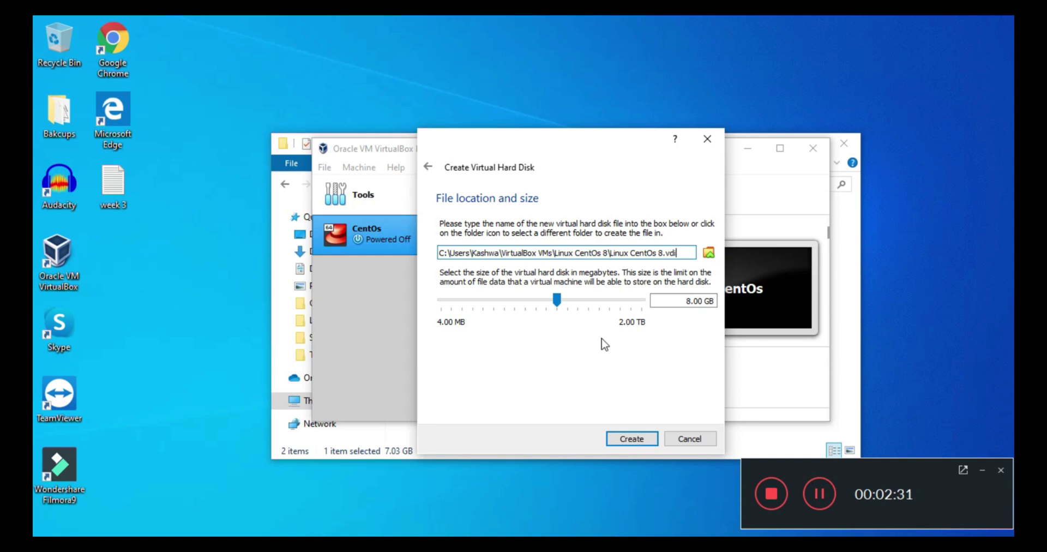
# Set the virtual disk size to 22.31 GB and create the machine
pyautogui.click(575, 300)
pyautogui.click(581, 300)
pyautogui.moveTo(581, 301); pyautogui.dragTo(575, 302)
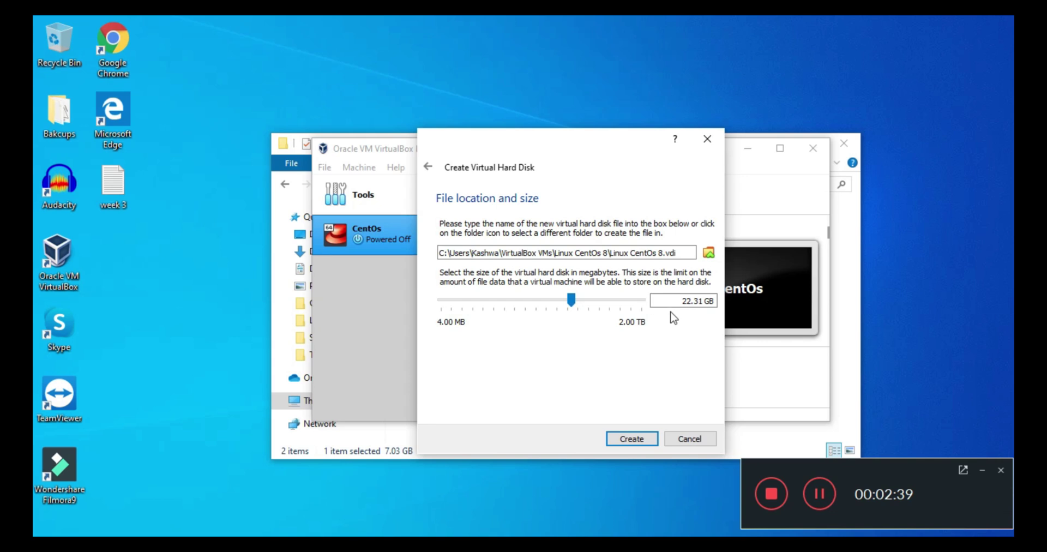
pyautogui.click(645, 438)
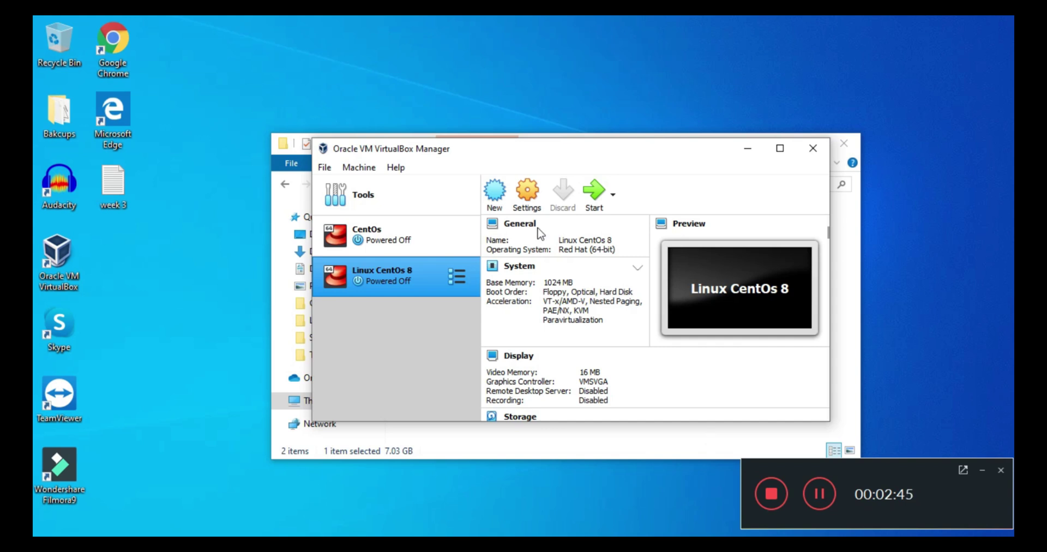
# Set shared clipboard and drag-and-drop to Bidirectional in the advanced general settings
pyautogui.click(524, 196)
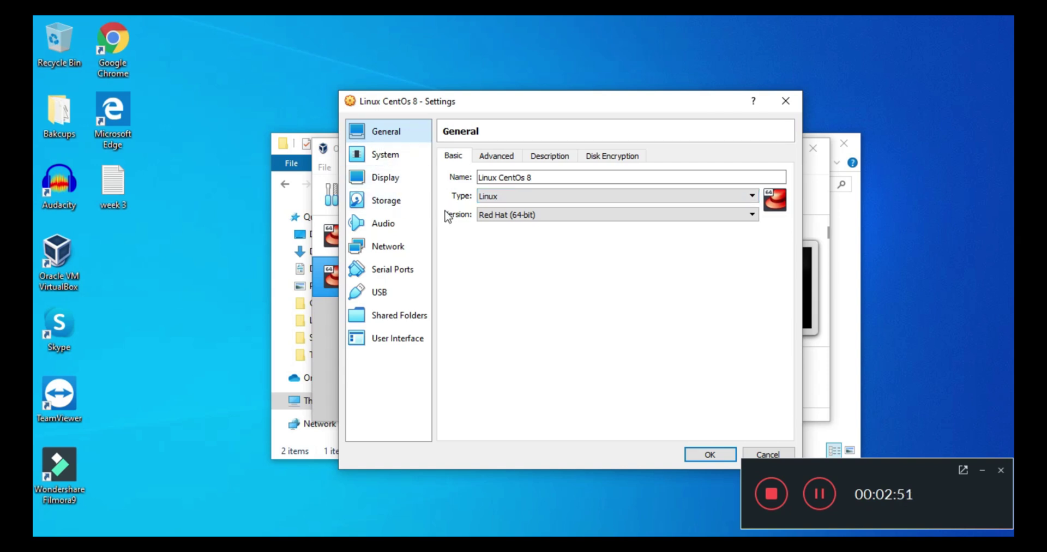
pyautogui.click(500, 160)
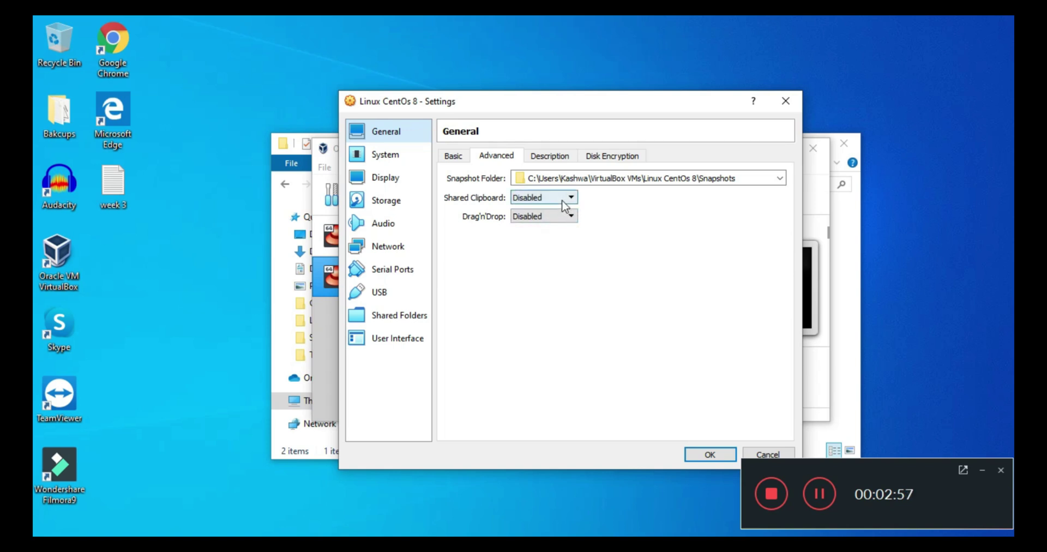
pyautogui.click(566, 197)
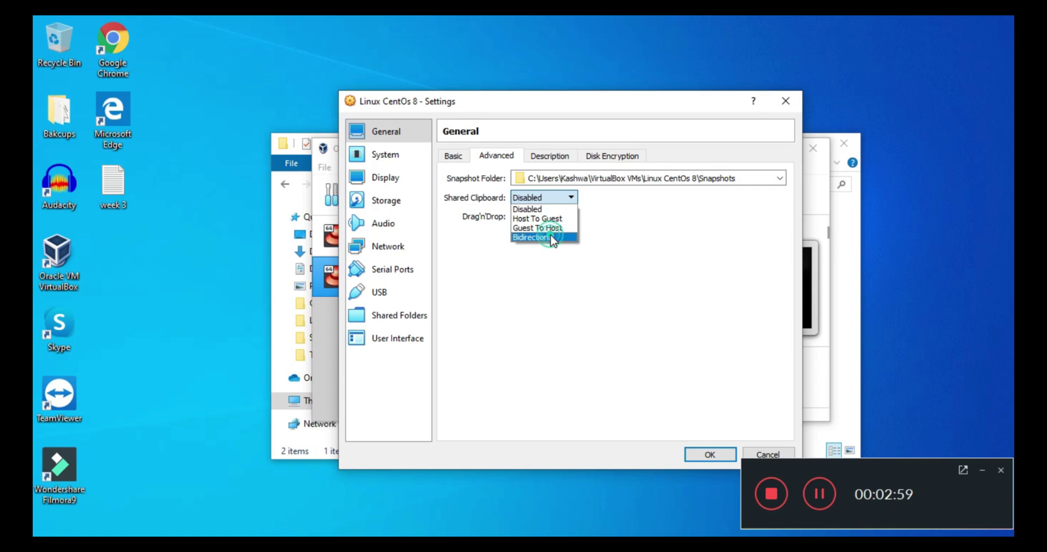
pyautogui.click(551, 236)
pyautogui.click(564, 217)
pyautogui.click(550, 256)
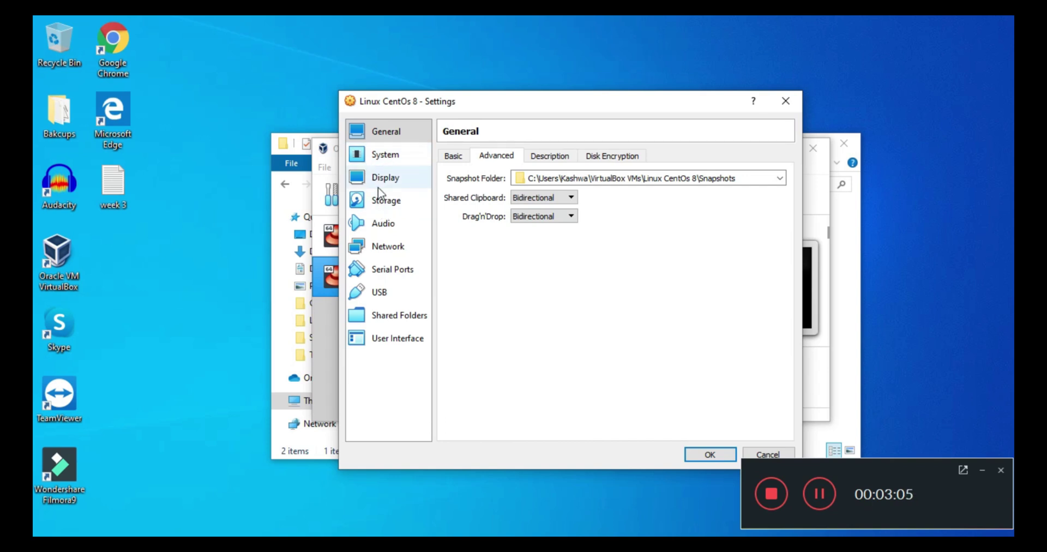
# Remove Floppy from the boot order, keeping PS/2 Mouse as pointing device
pyautogui.click(381, 157)
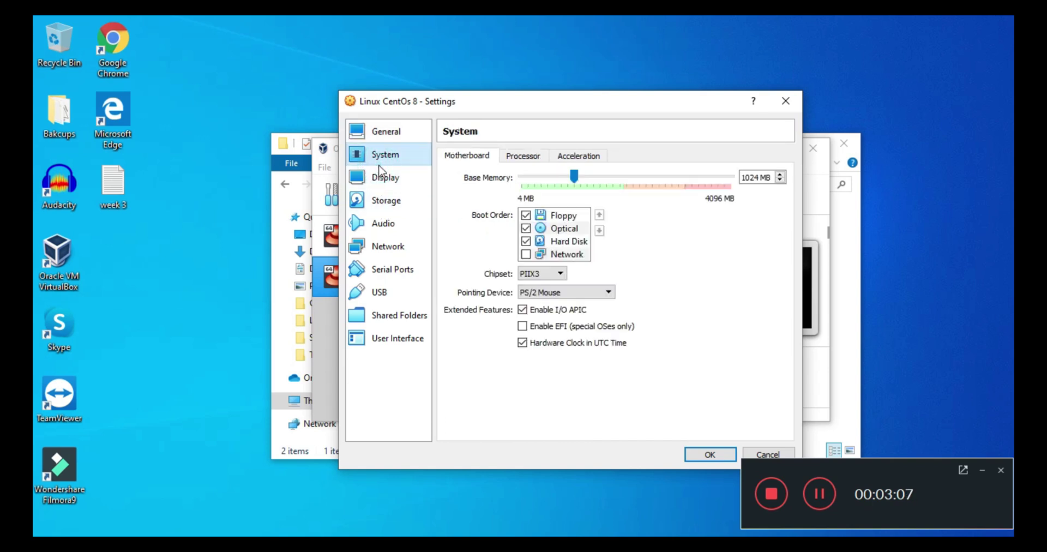
pyautogui.click(527, 215)
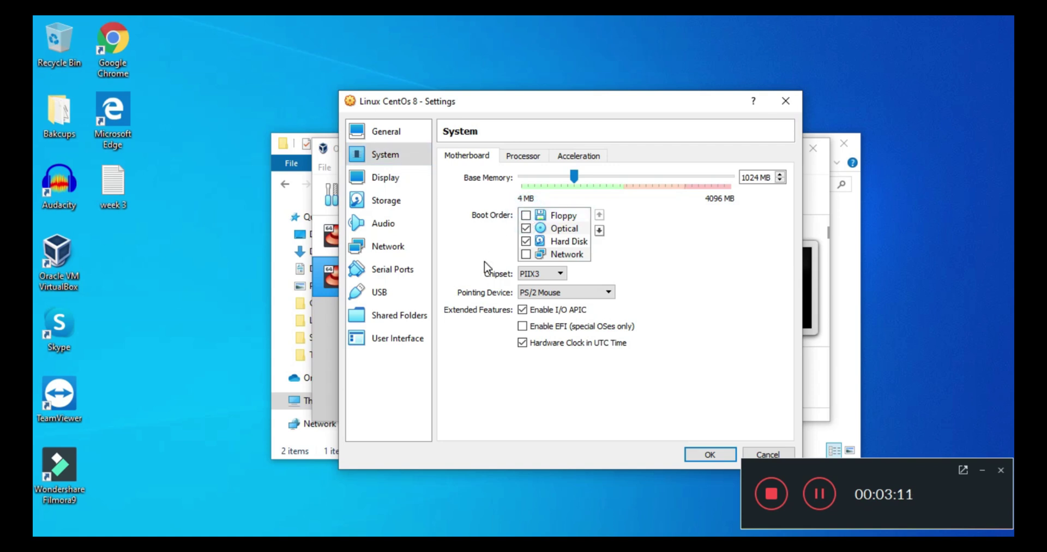
pyautogui.click(557, 292)
pyautogui.click(557, 293)
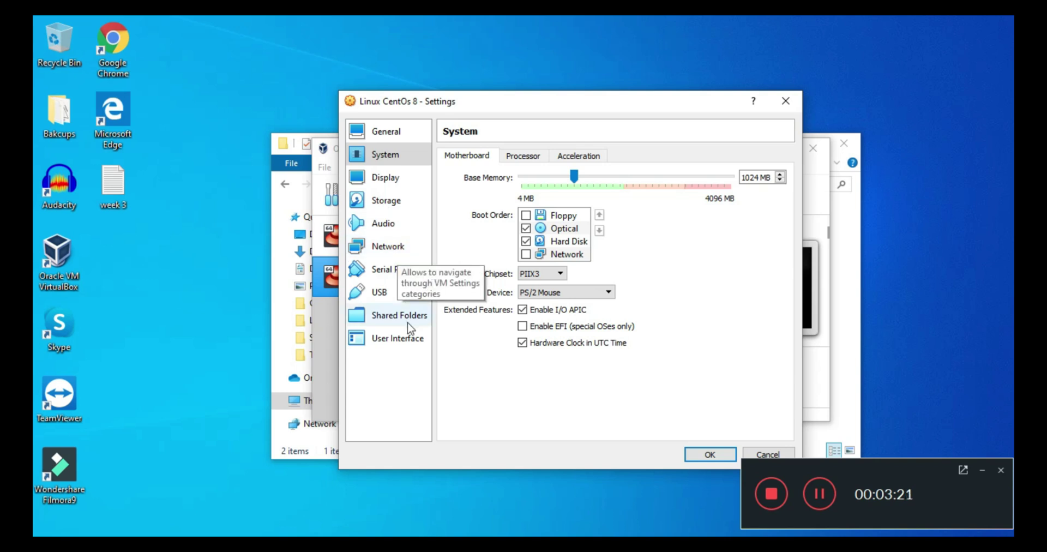
# Attach the network adapter as Bridged Adapter and save the settings
pyautogui.click(391, 247)
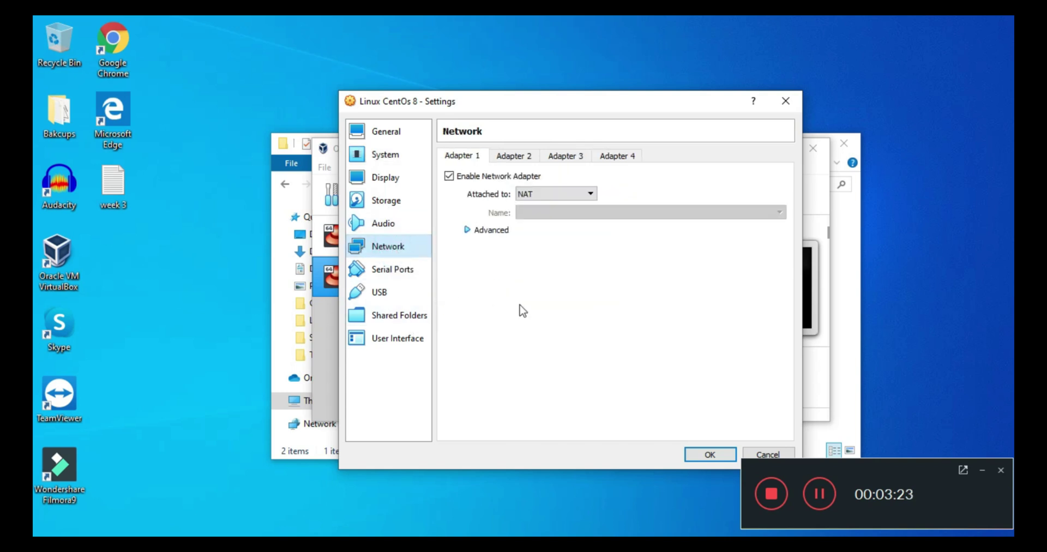
pyautogui.click(569, 197)
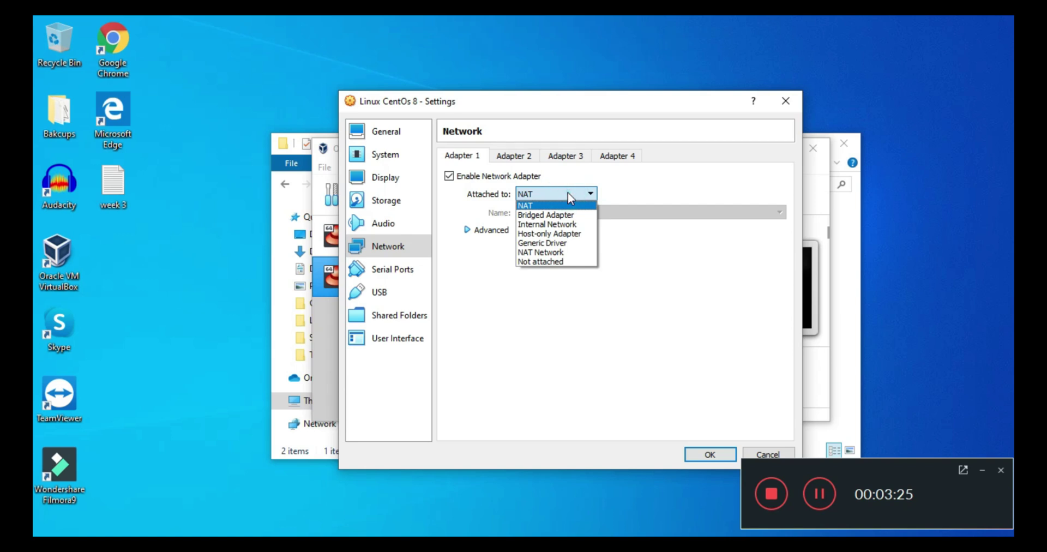
pyautogui.click(567, 216)
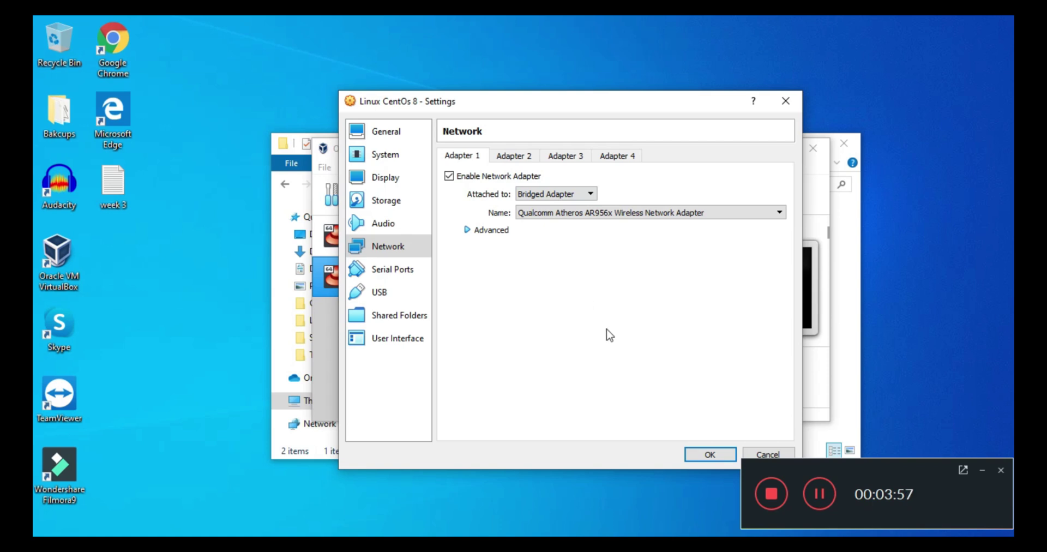
pyautogui.click(699, 454)
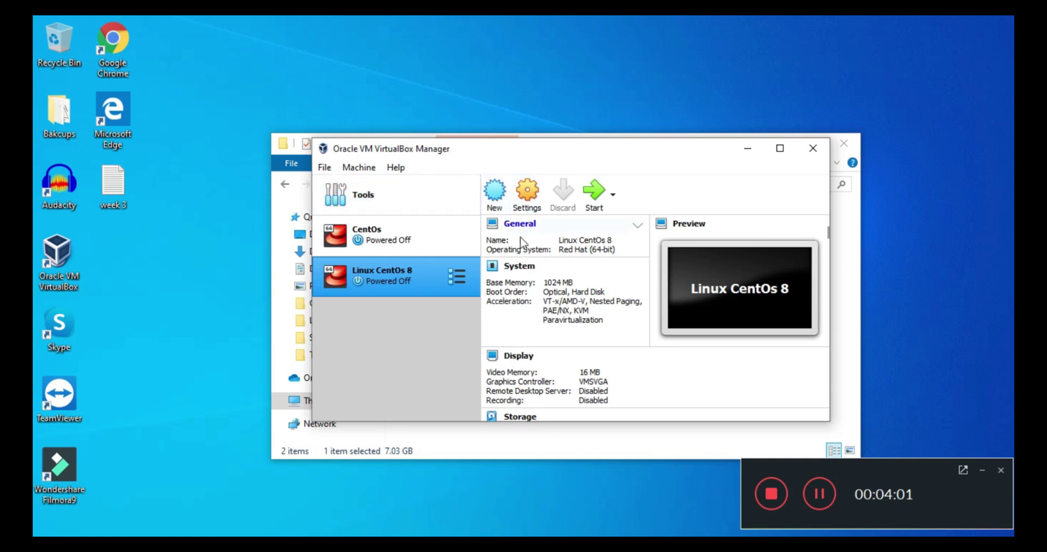
# Add an optical drive to the IDE controller in the Storage settings
pyautogui.click(521, 207)
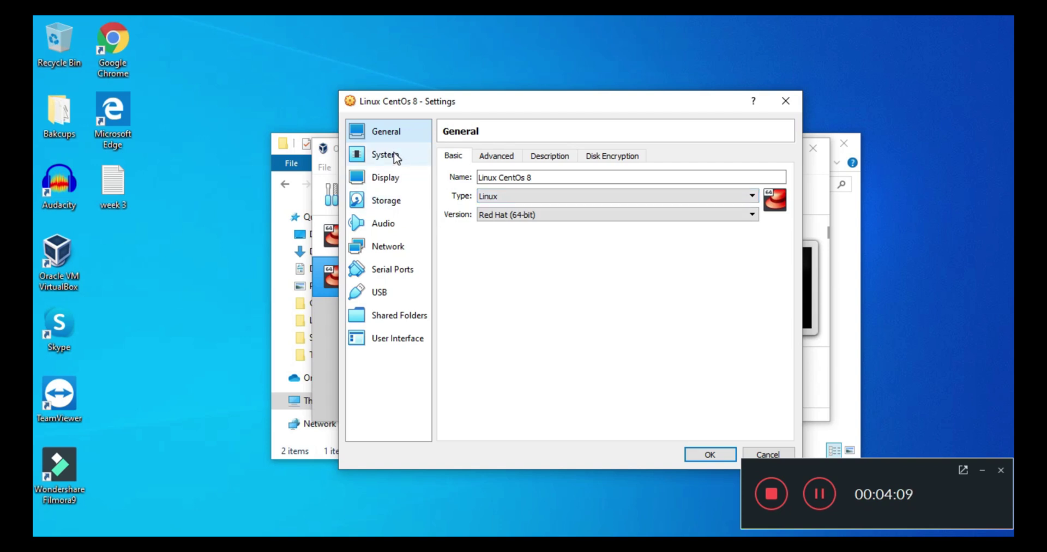
pyautogui.click(394, 212)
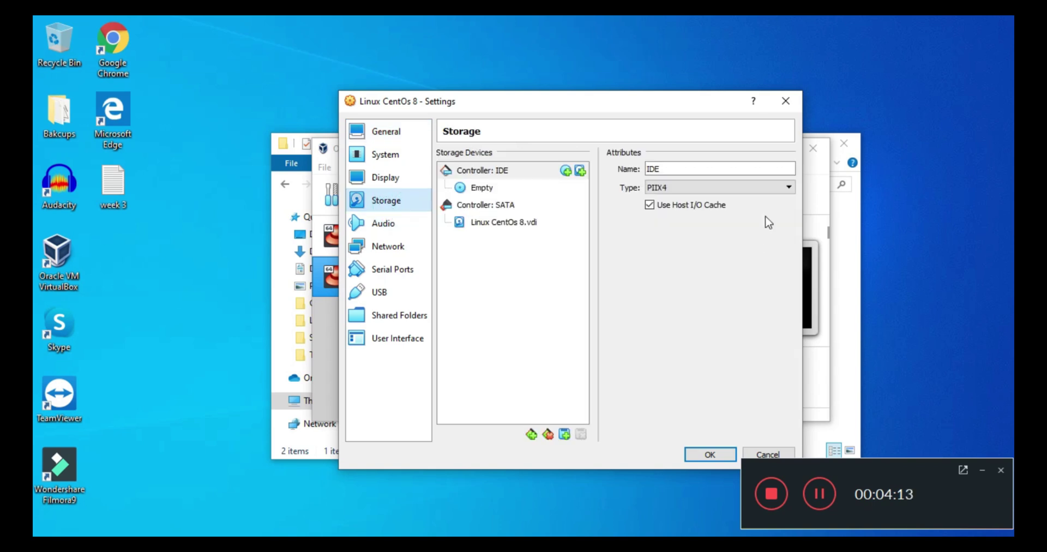
pyautogui.click(580, 171)
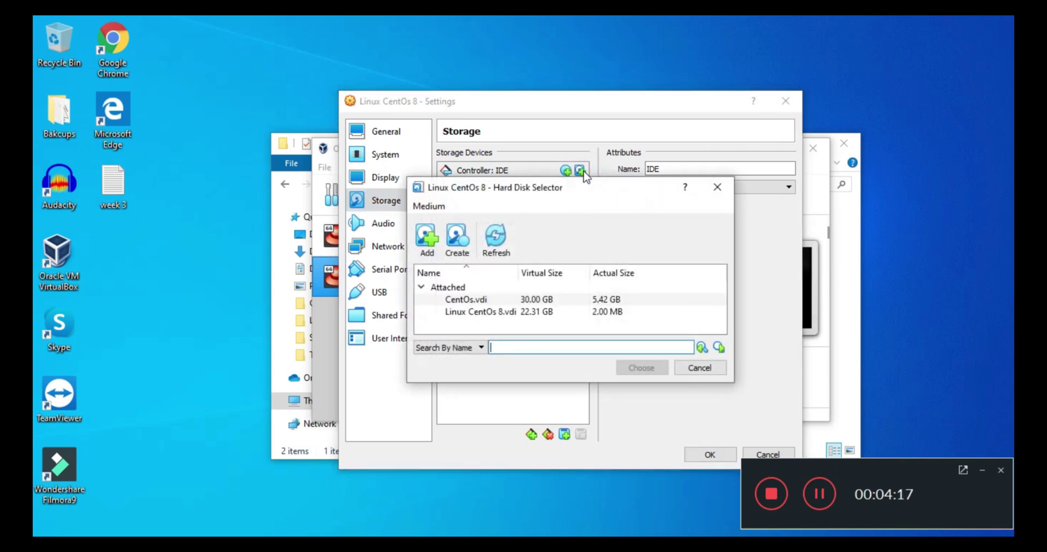
pyautogui.click(718, 370)
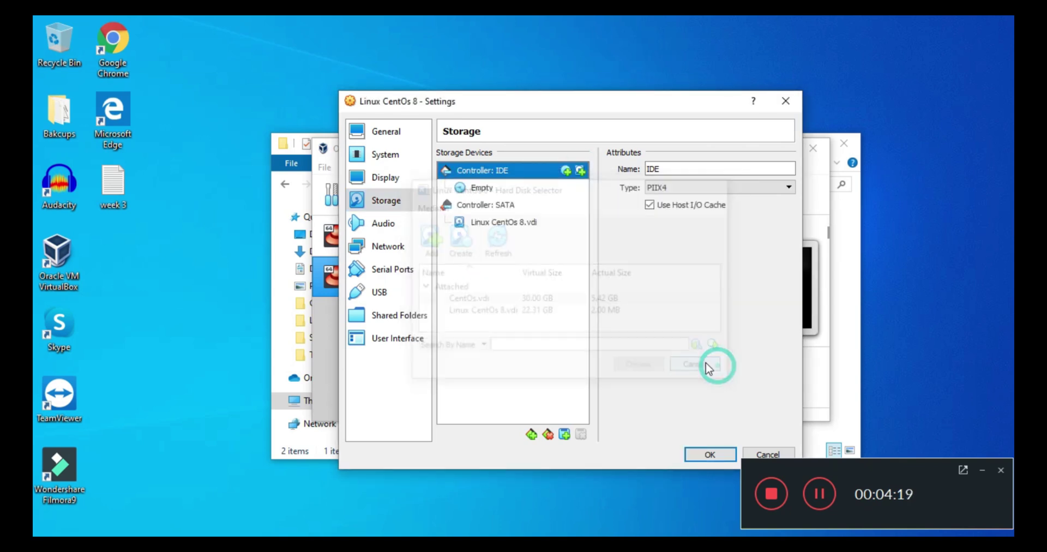
pyautogui.click(565, 171)
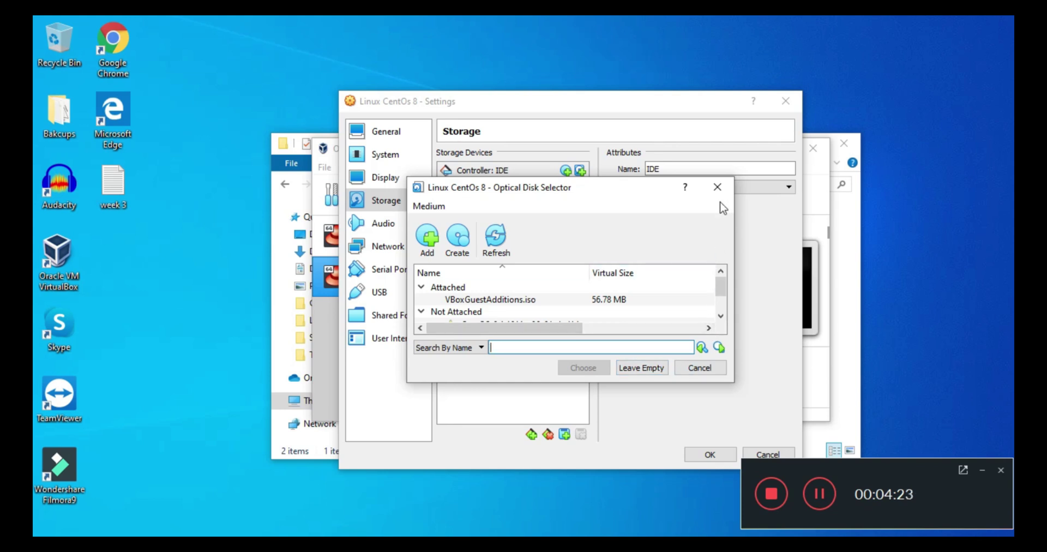
# Load the CentOS-8.1.1911 ISO from Tech Vitals > Softwares into the drive and save
pyautogui.click(429, 238)
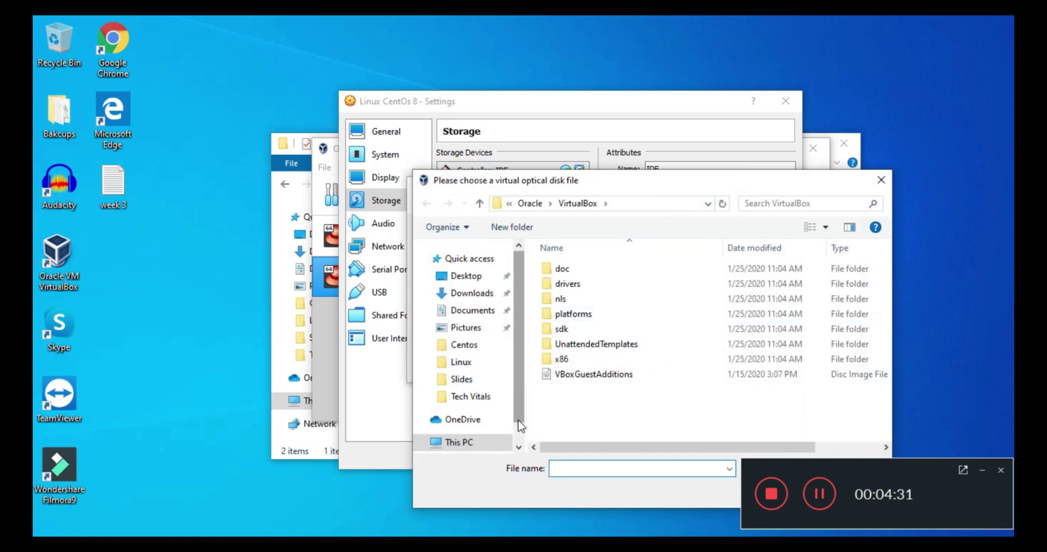
pyautogui.moveTo(519, 370); pyautogui.dragTo(519, 433)
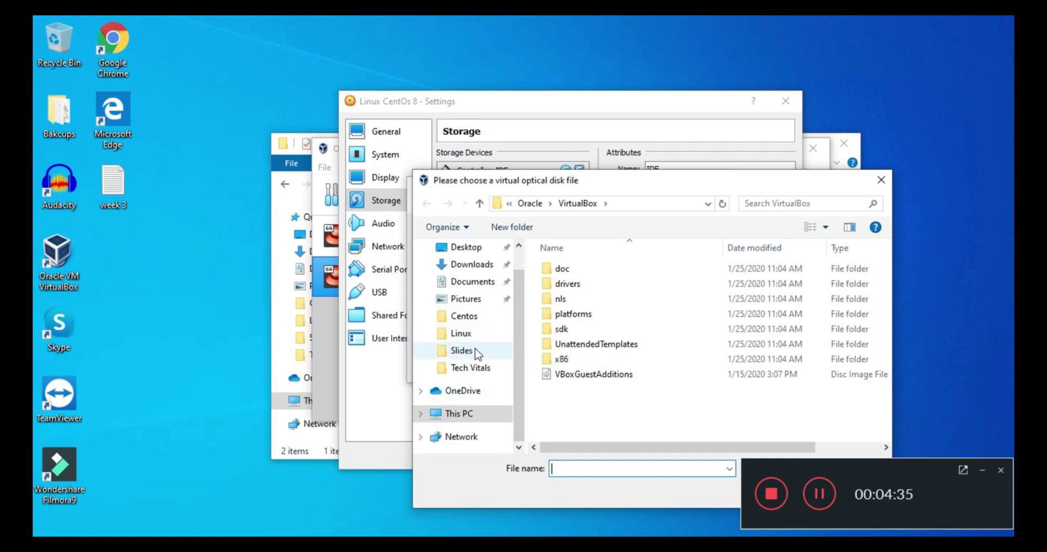
pyautogui.click(479, 367)
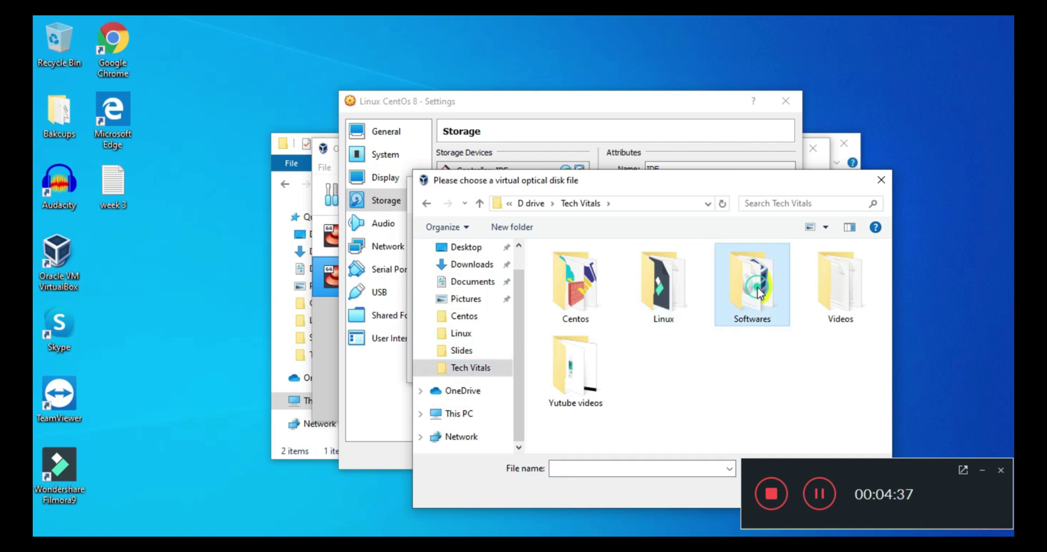
pyautogui.doubleClick(753, 282)
pyautogui.doubleClick(654, 268)
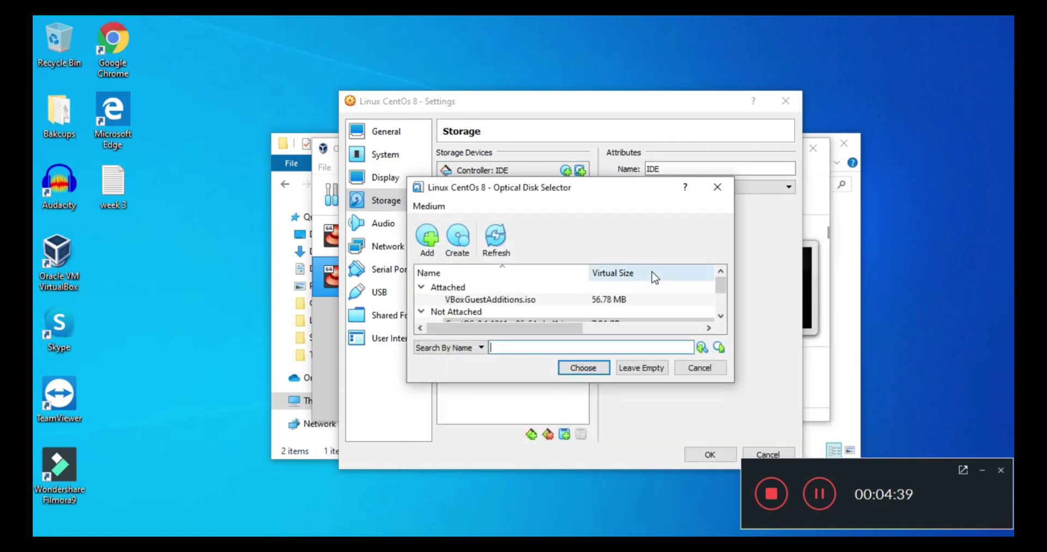
pyautogui.click(583, 368)
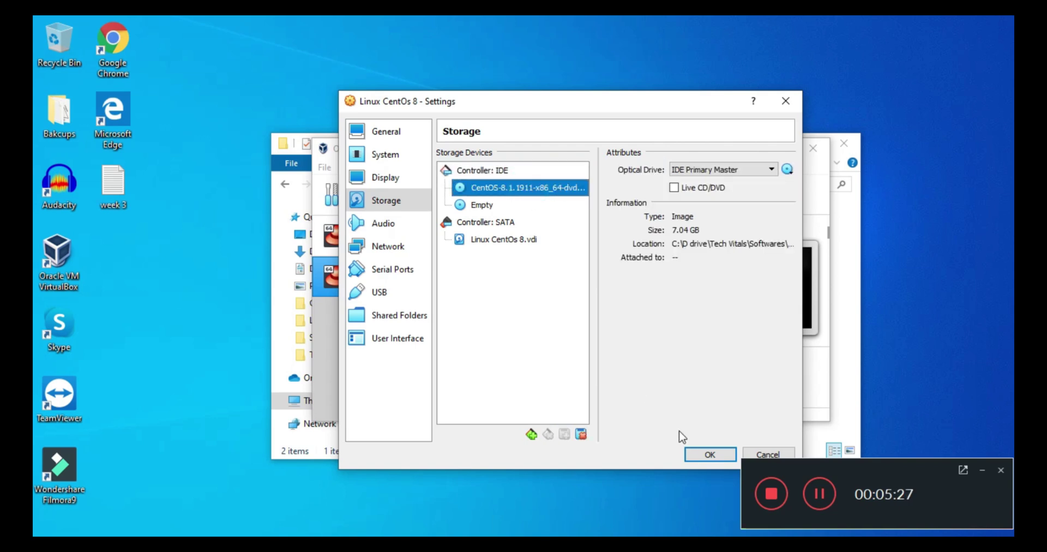
pyautogui.click(708, 454)
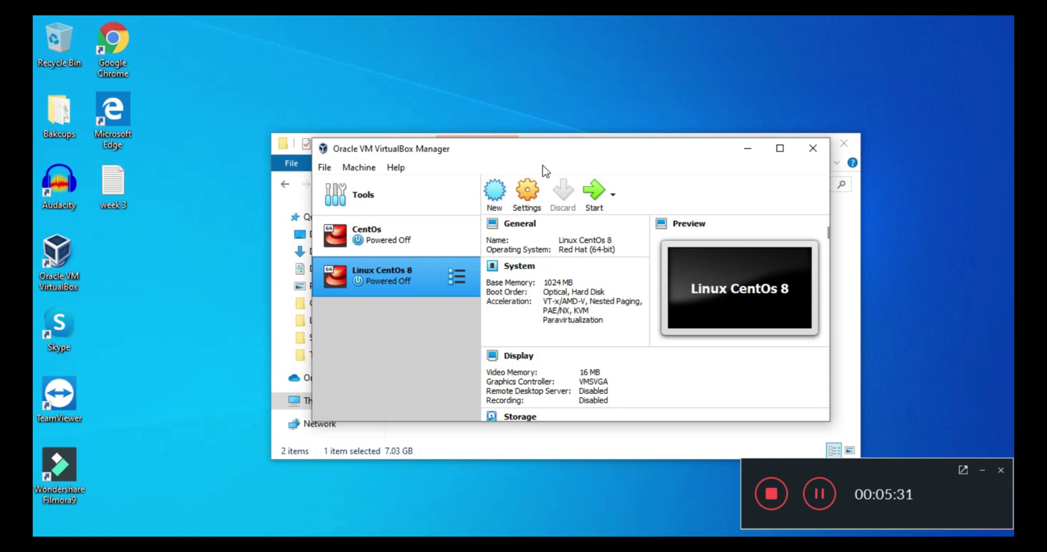
# Start Linux CentOs 8 and boot the CentOS installer from the disc to its welcome screen
pyautogui.click(594, 200)
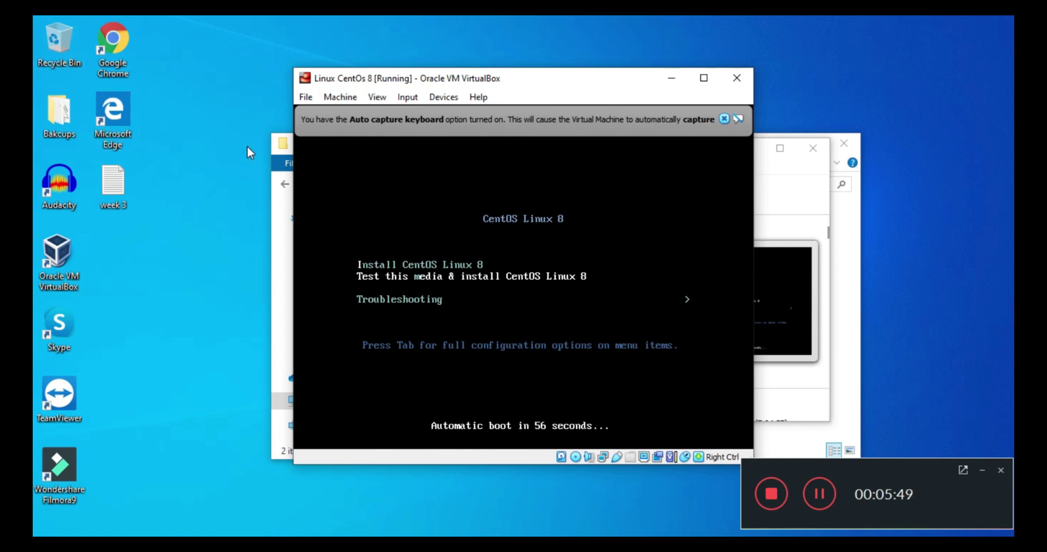
pyautogui.press('Return')
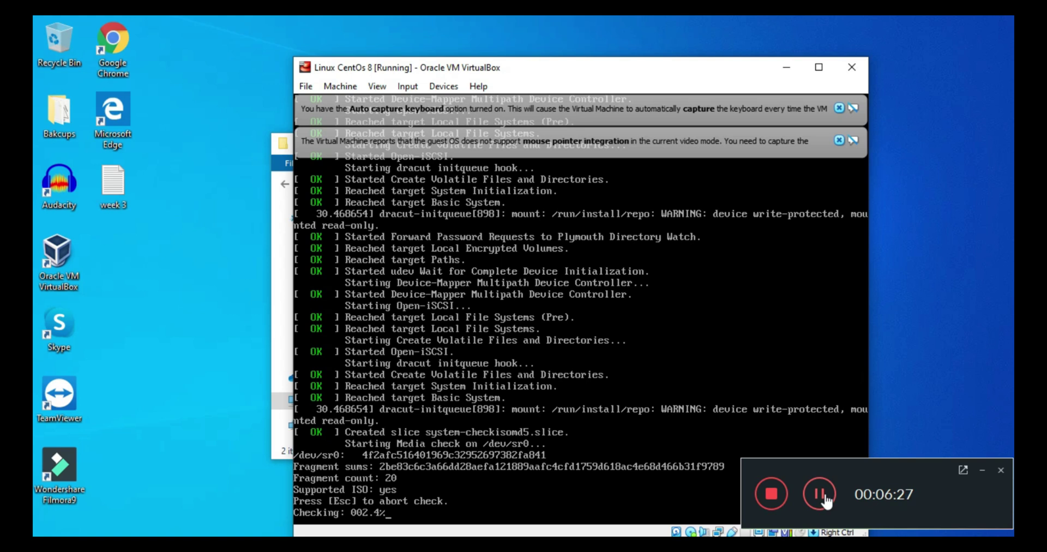
pyautogui.click(819, 493)
pyautogui.click(820, 494)
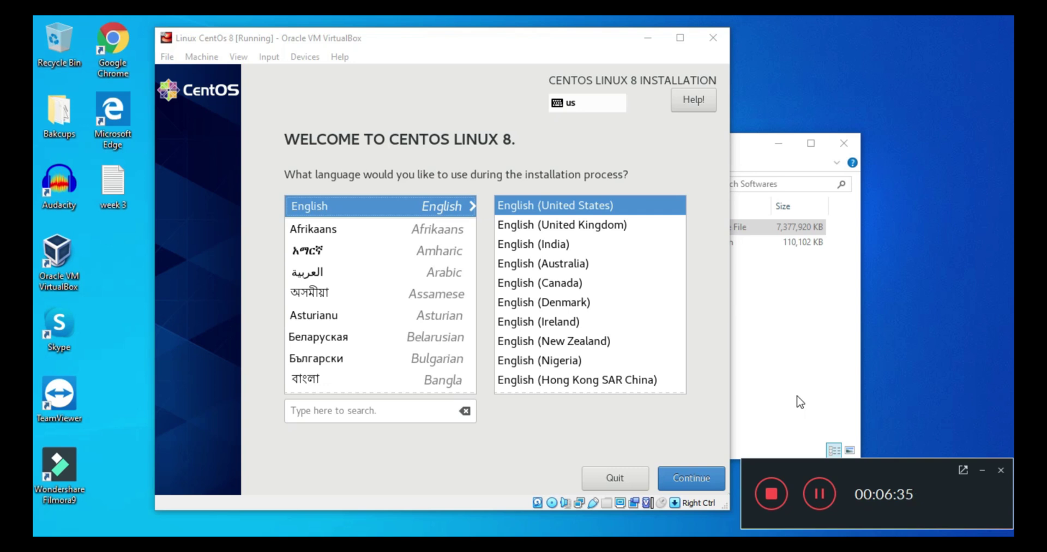
# Continue with English (United States) and go to Installation Destination on the summary
pyautogui.click(660, 422)
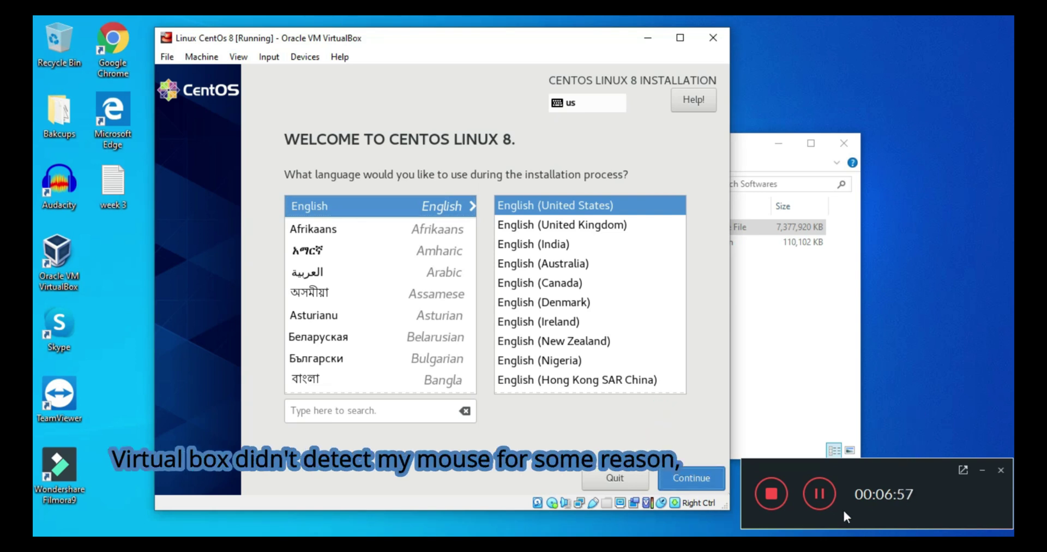
pyautogui.click(820, 495)
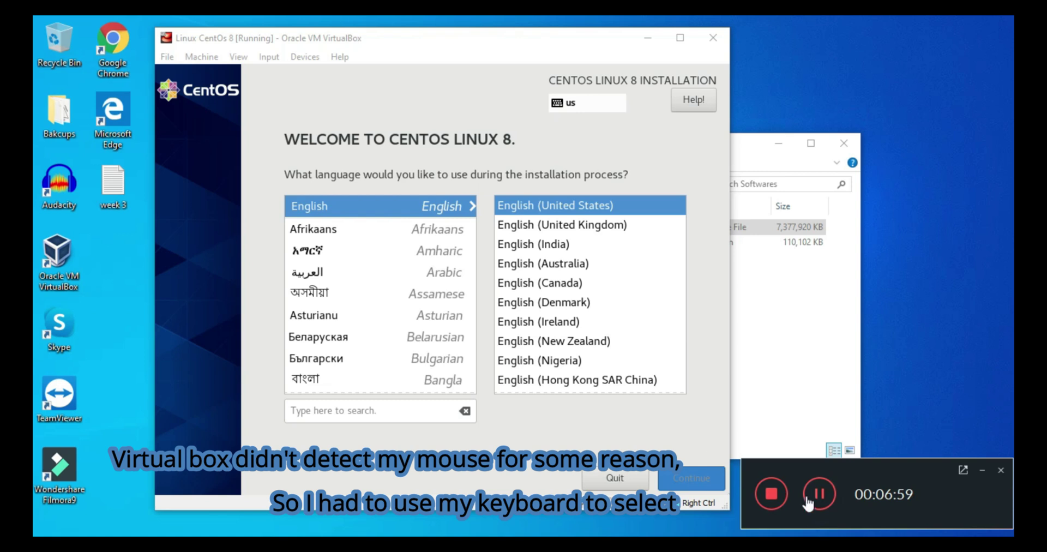
pyautogui.click(817, 493)
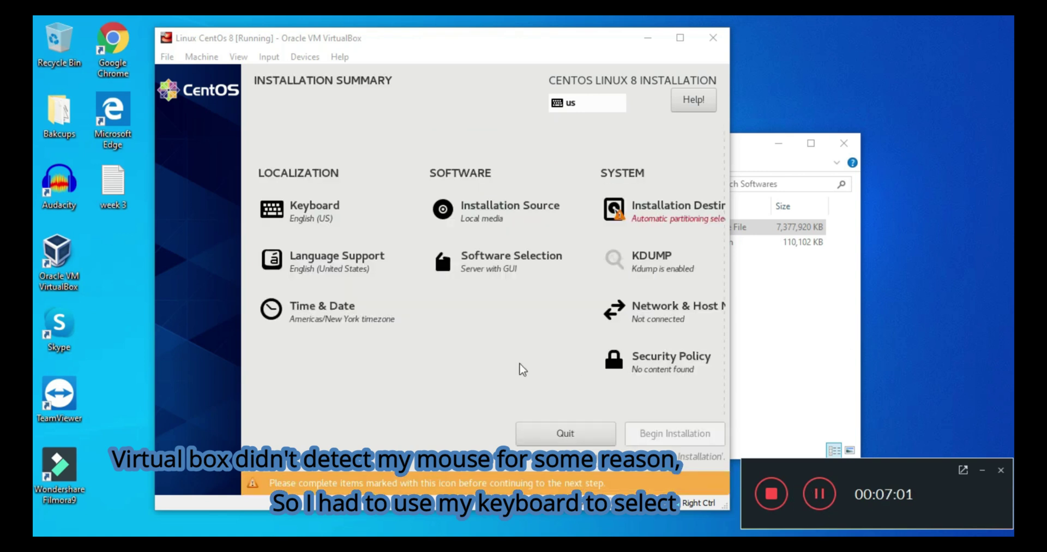
pyautogui.click(470, 368)
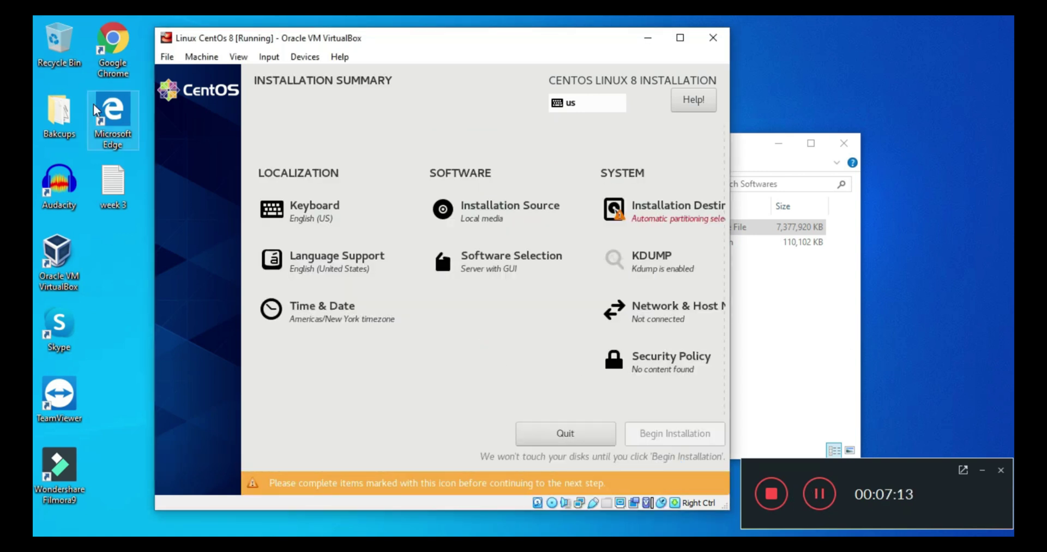
pyautogui.press('Tab')
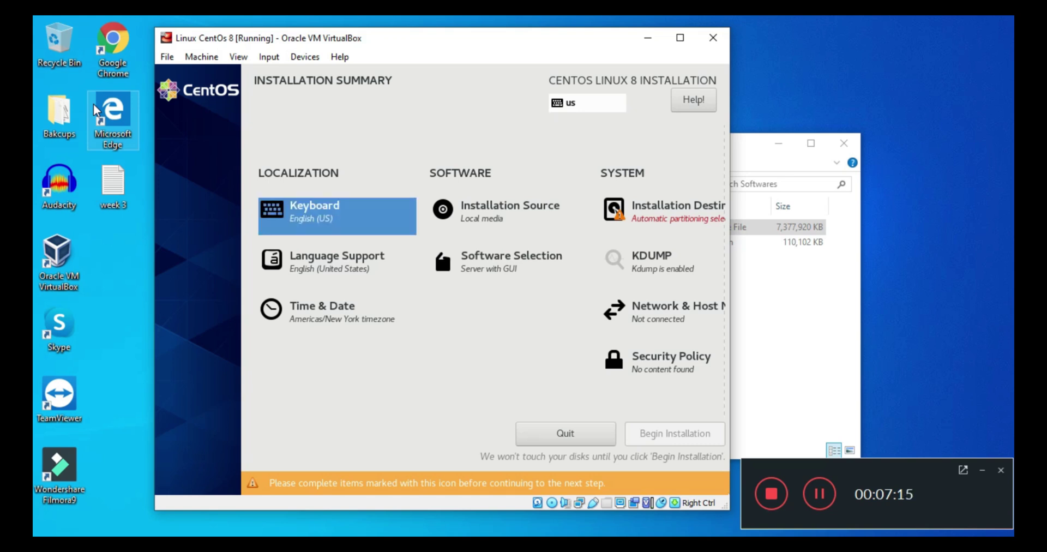
pyautogui.press('Tab')
pyautogui.press('Tab')
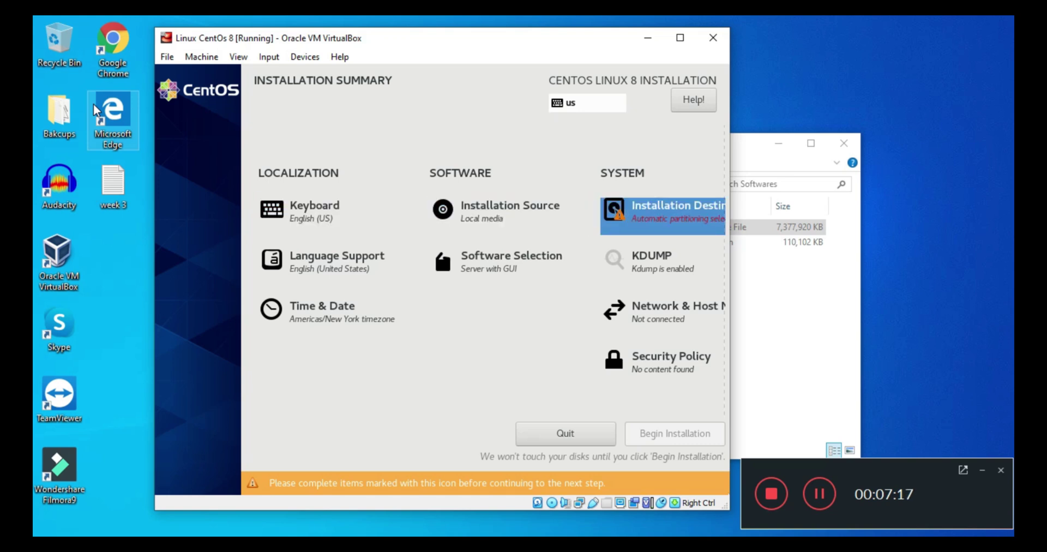
pyautogui.press('Return')
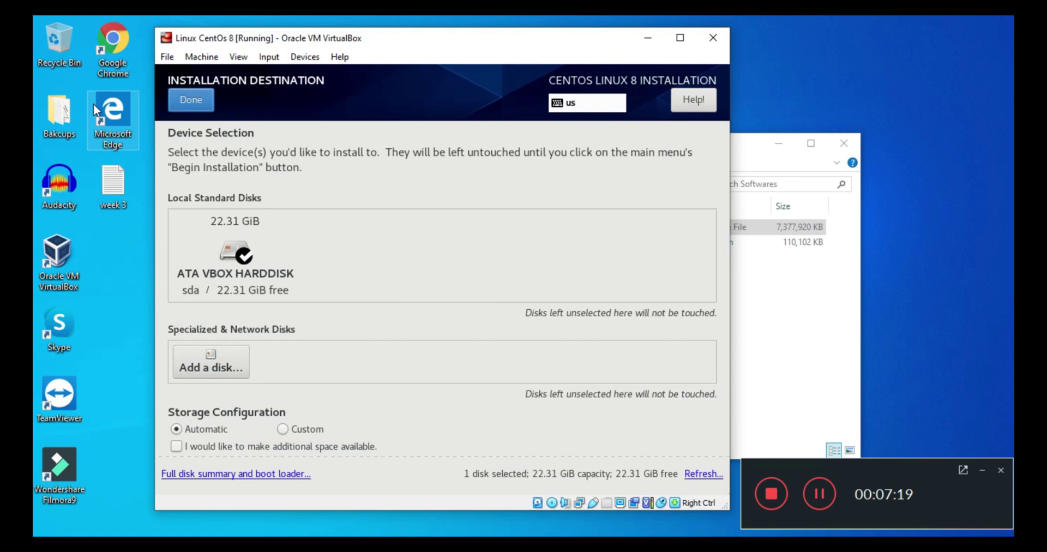
# Accept automatic partitioning of the 22.31 GiB ATA VBOX HARDDISK and begin installation
pyautogui.press('Return')
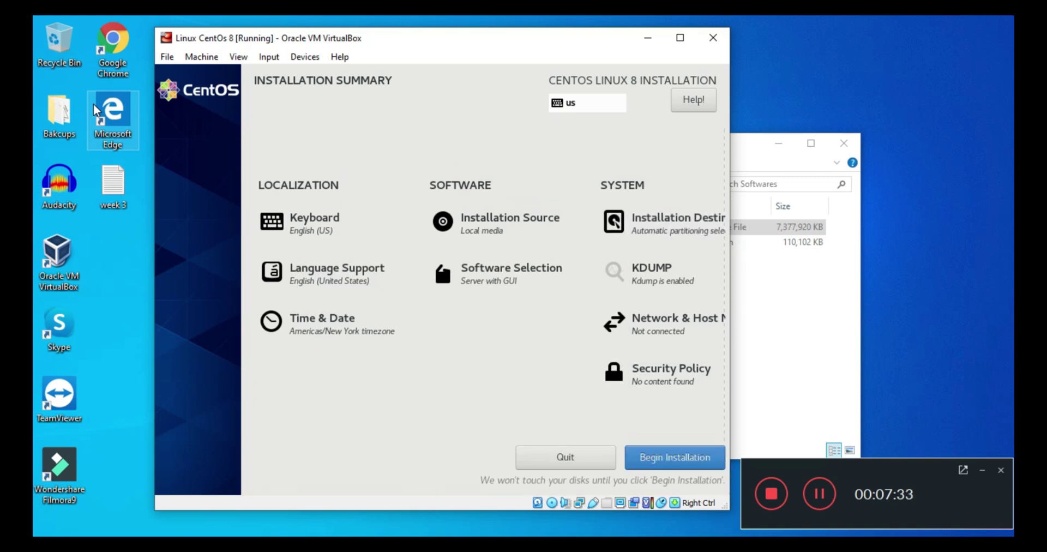
pyautogui.press('Tab')
pyautogui.press('Tab')
pyautogui.press('Tab')
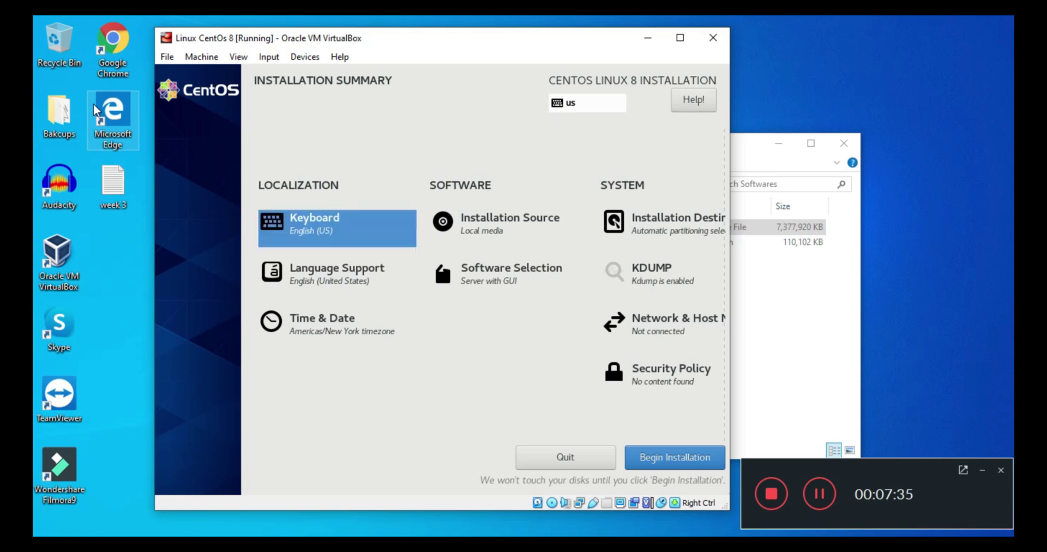
pyautogui.press('Tab')
pyautogui.press('Tab')
pyautogui.press('Tab')
pyautogui.press('Tab')
pyautogui.press('Tab')
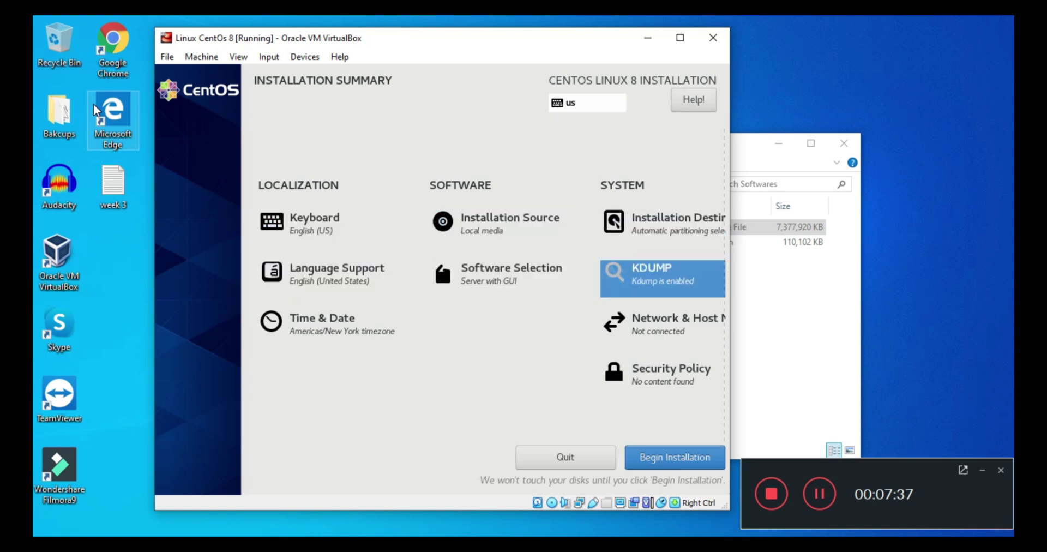
pyautogui.press('Tab')
pyautogui.press('Tab')
pyautogui.press('Tab')
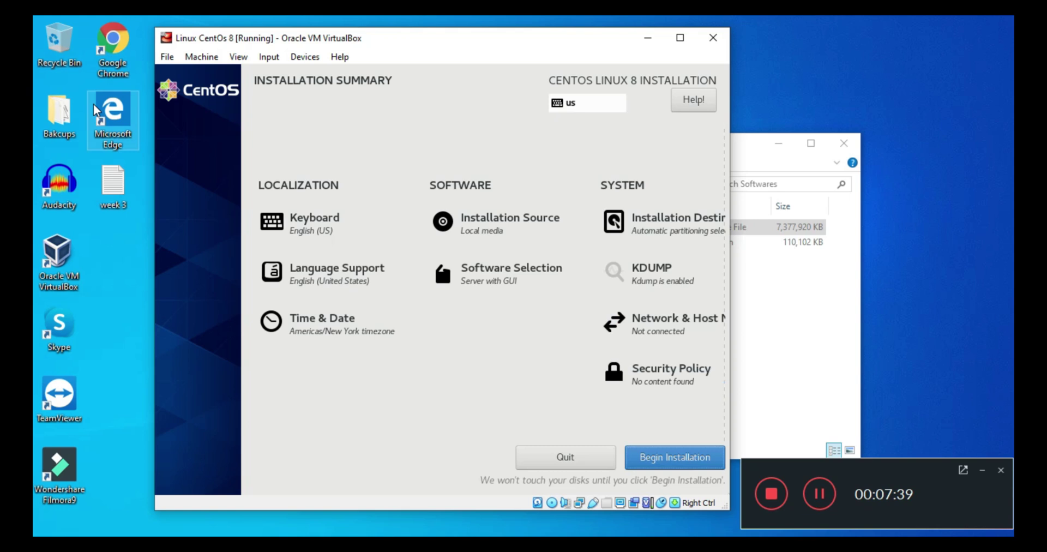
pyautogui.press('Return')
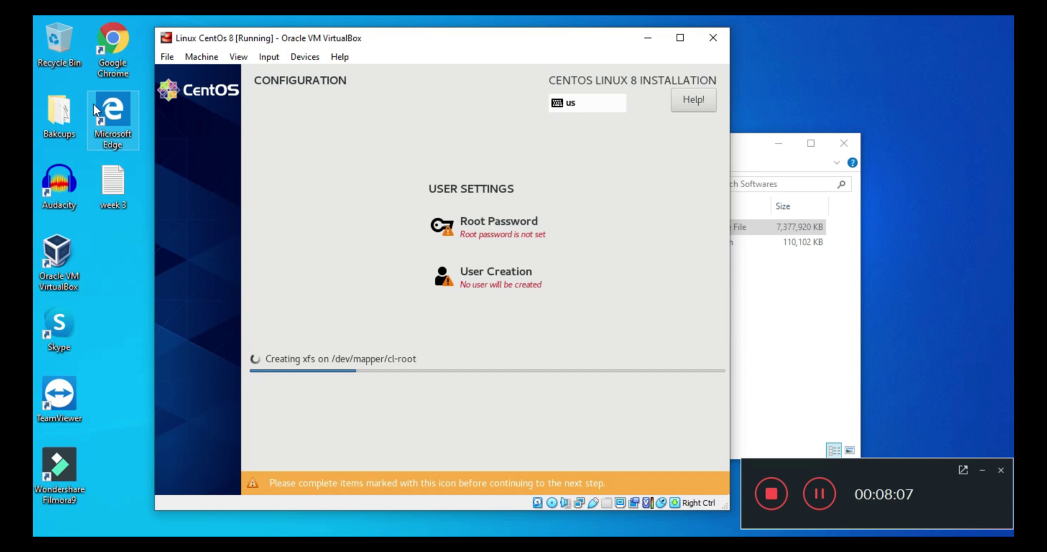
# Enter and confirm the root password, then return to the installation progress
pyautogui.press('Return')
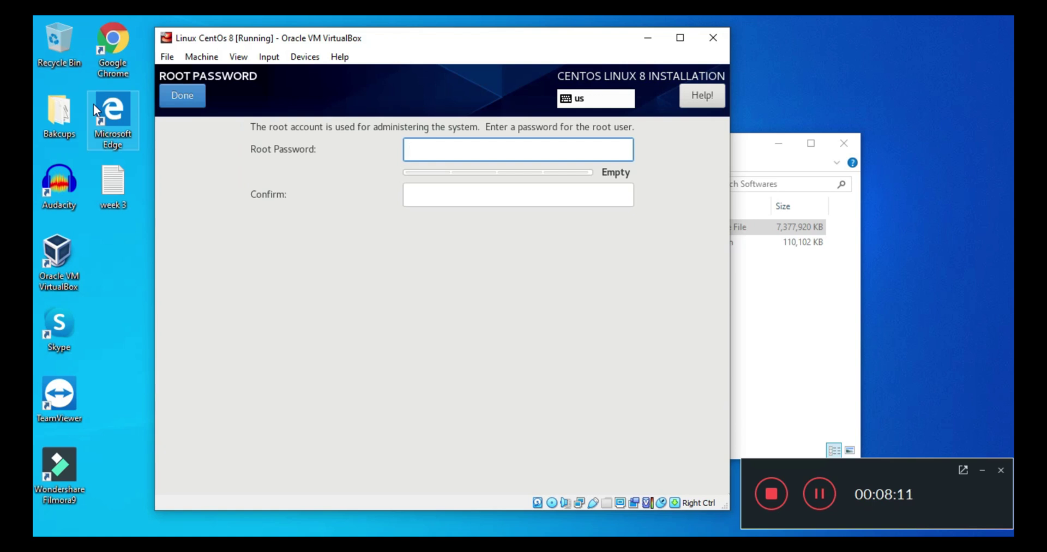
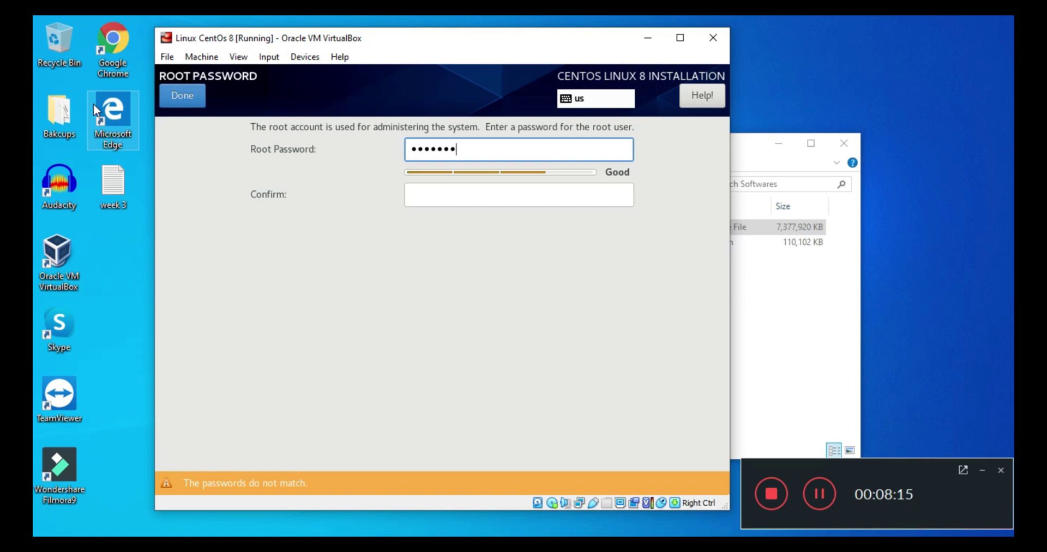
pyautogui.press('Tab')
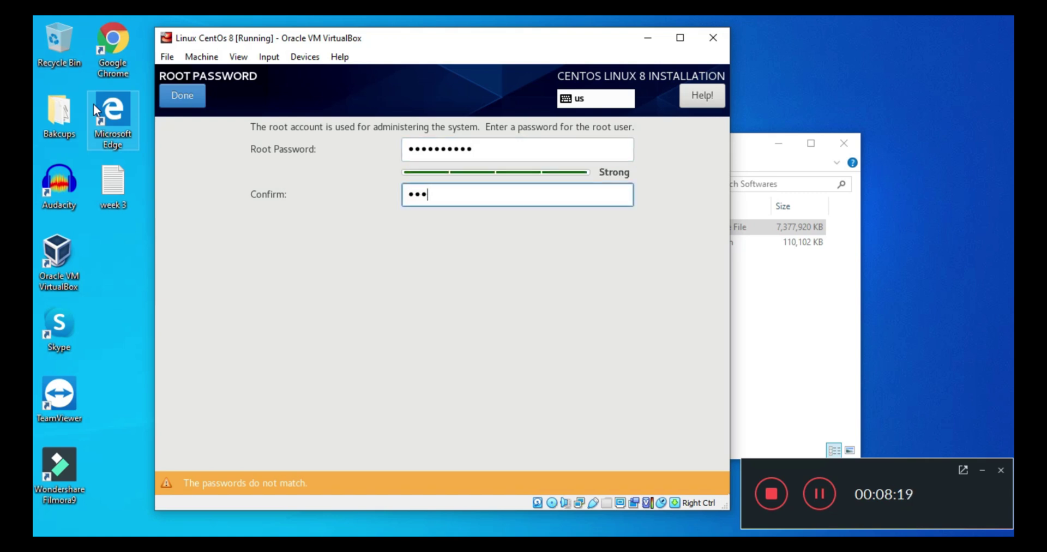
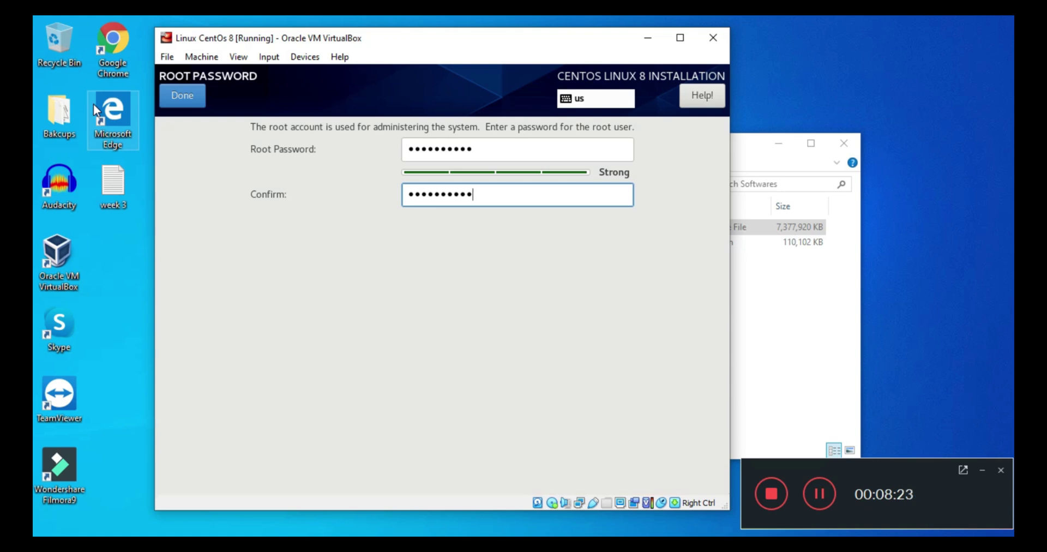
pyautogui.press('Tab')
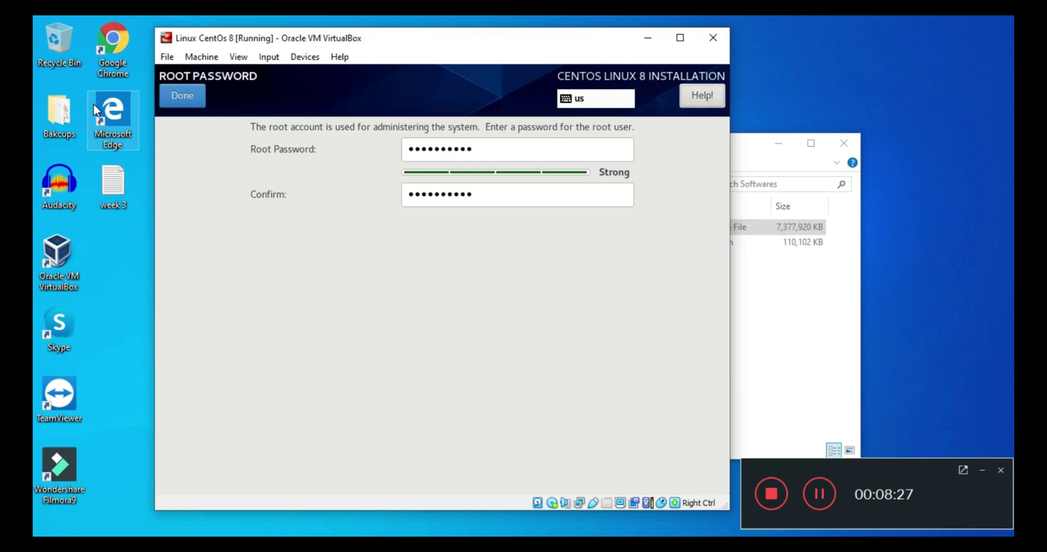
pyautogui.press('Tab')
pyautogui.press('Tab')
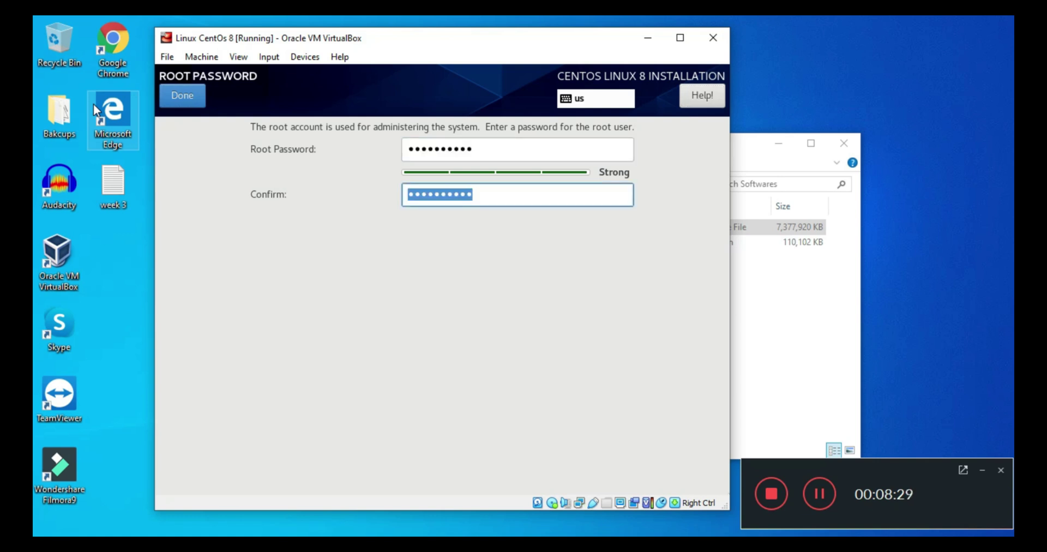
pyautogui.press('Return')
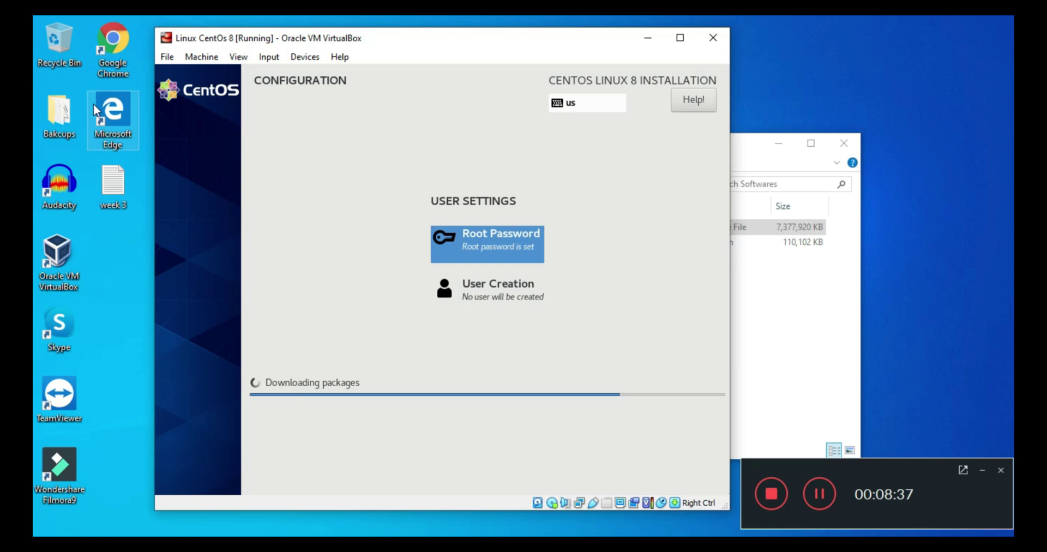
# In User Creation, enter the user's full name and make the user an administrator
pyautogui.press('Down')
pyautogui.press('Return')
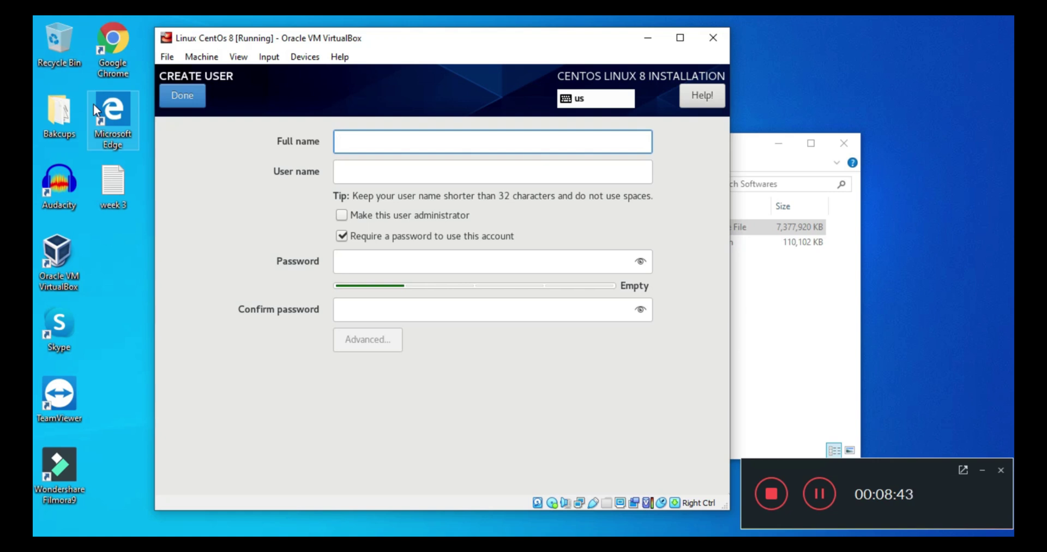
pyautogui.write('p')
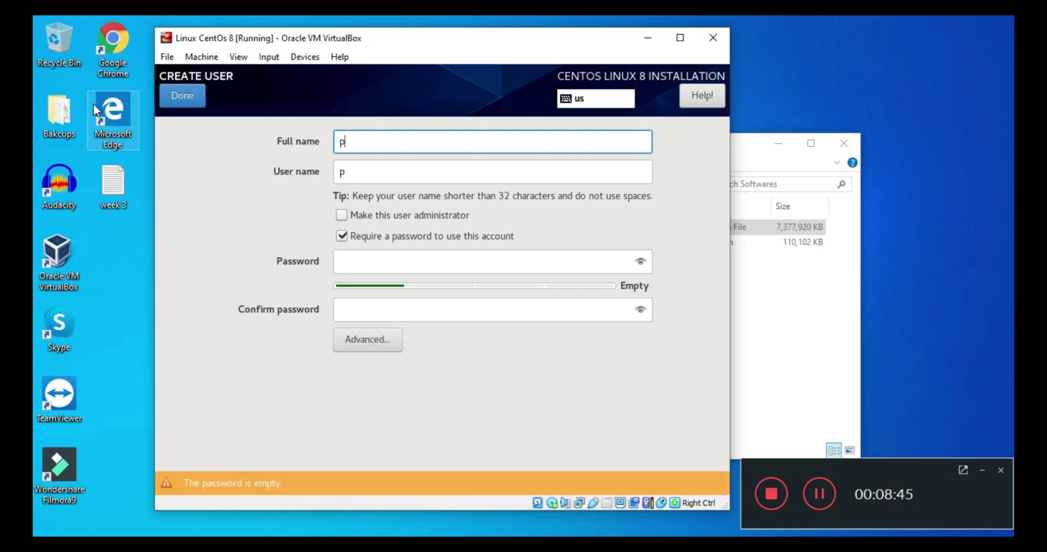
pyautogui.write('aul')
pyautogui.press('Tab')
pyautogui.press('Tab')
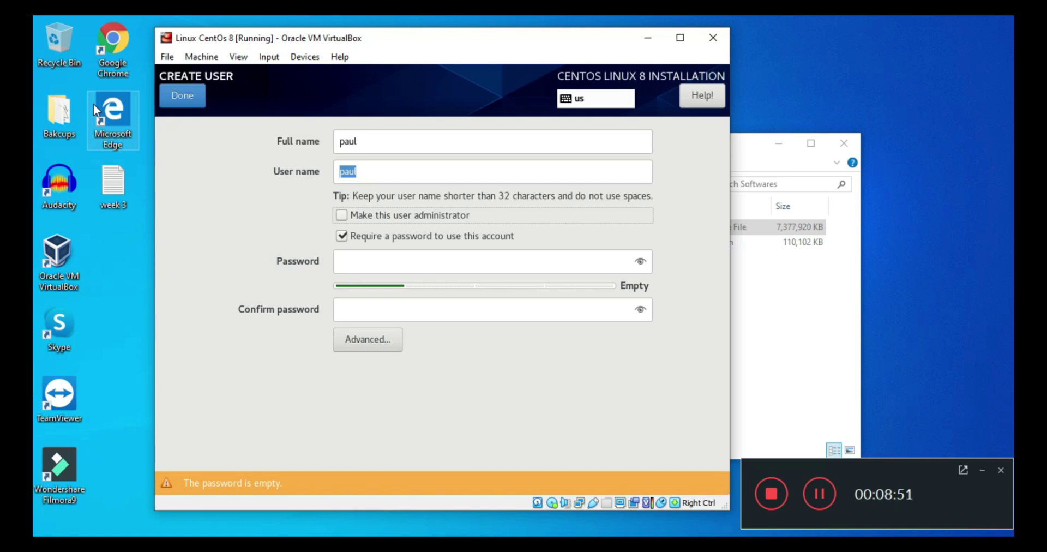
pyautogui.press('space')
# Enter and confirm the account password, then finish user creation
pyautogui.press('Tab')
pyautogui.press('Tab')
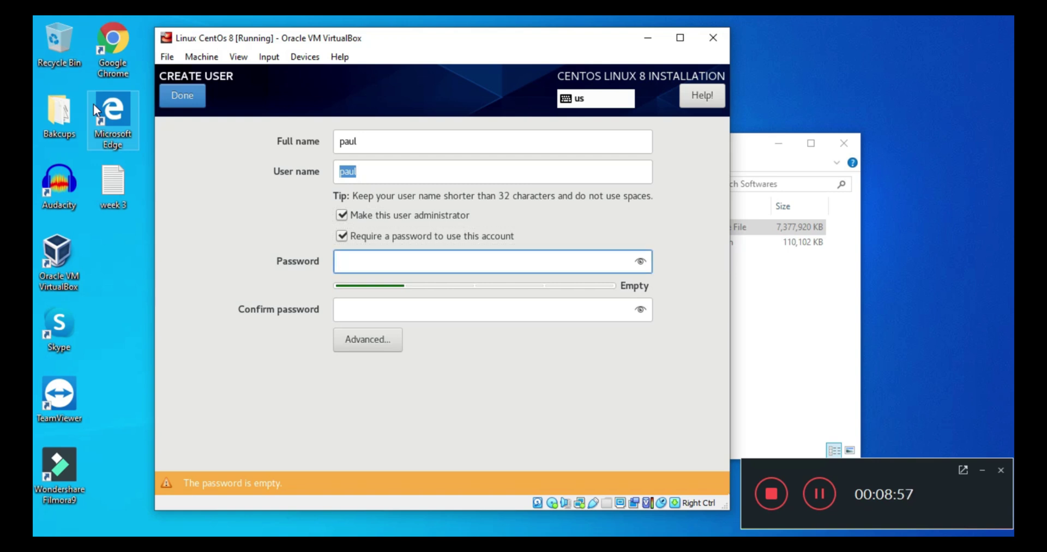
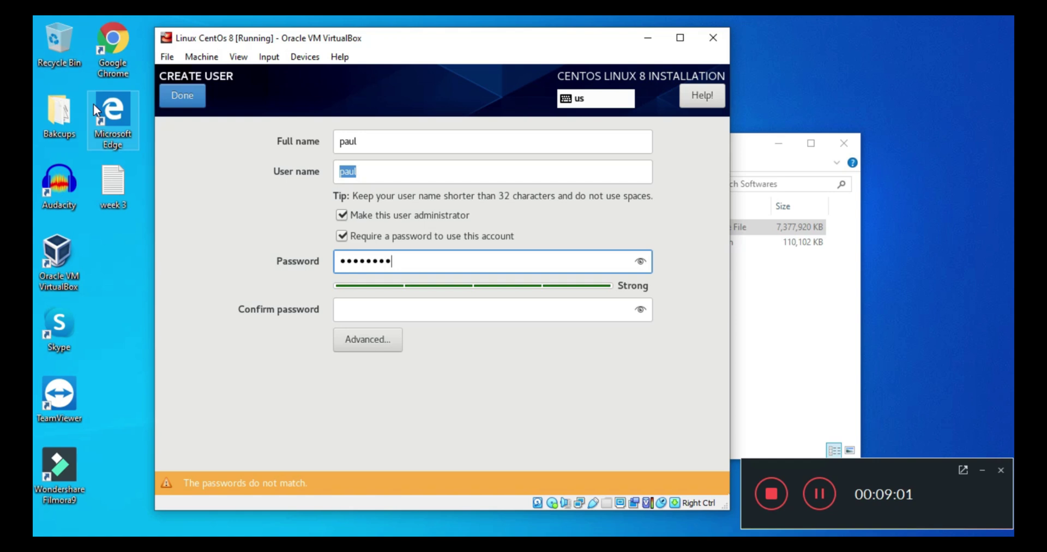
pyautogui.press('Tab')
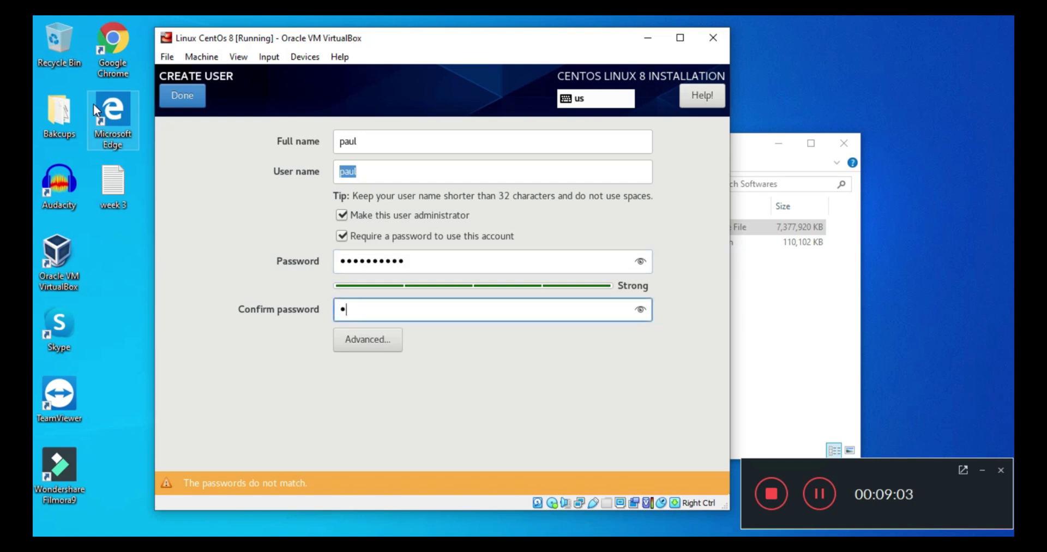
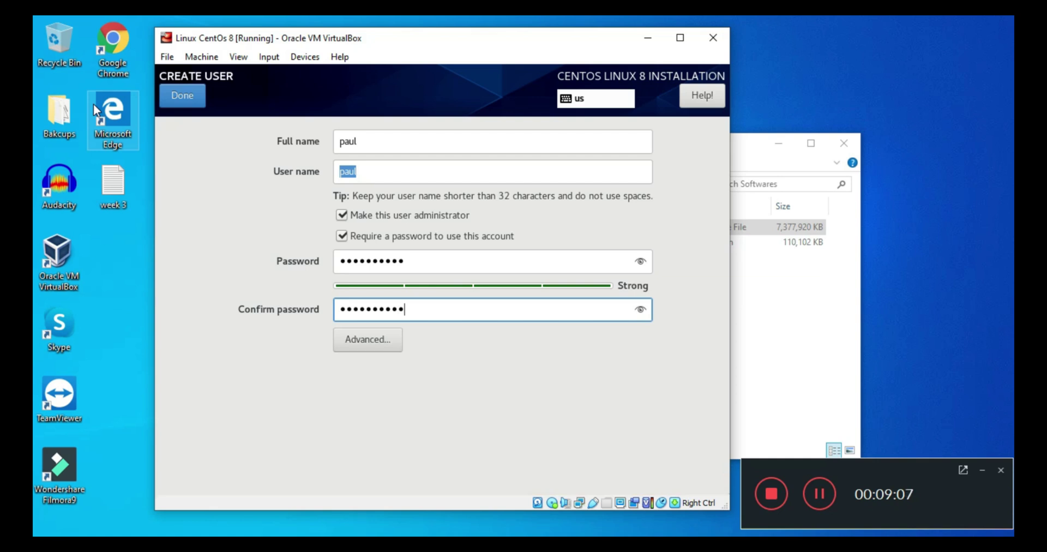
pyautogui.press('Tab')
pyautogui.press('Tab')
pyautogui.press('Tab')
pyautogui.press('Tab')
pyautogui.press('Tab')
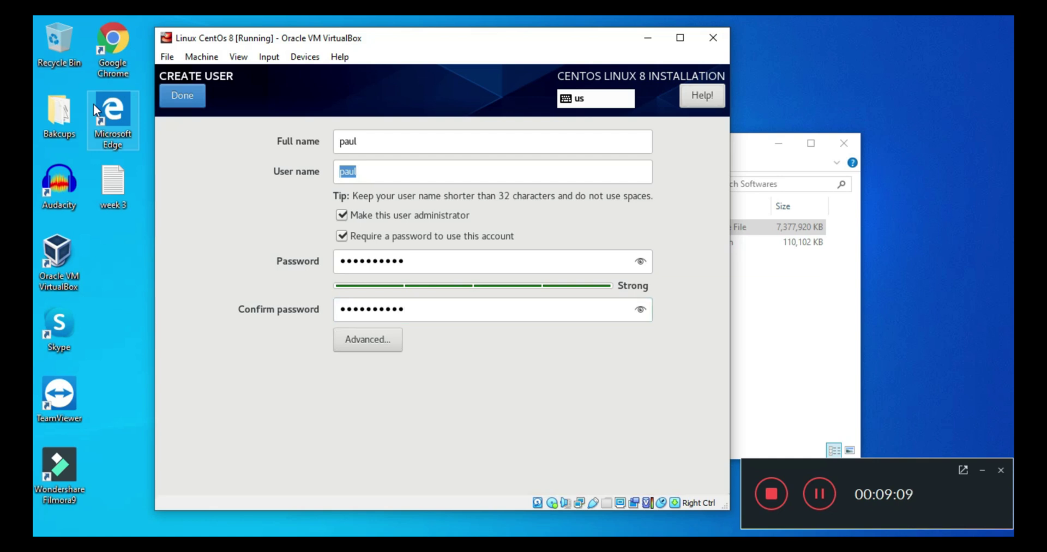
pyautogui.press('Tab')
pyautogui.press('Tab')
pyautogui.press('Tab')
pyautogui.press('Tab')
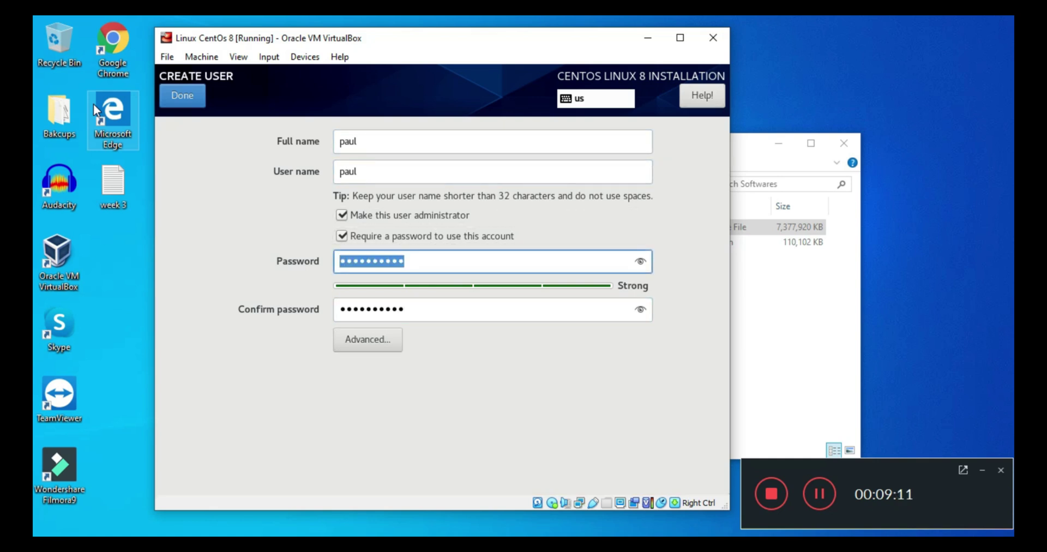
pyautogui.press('Tab')
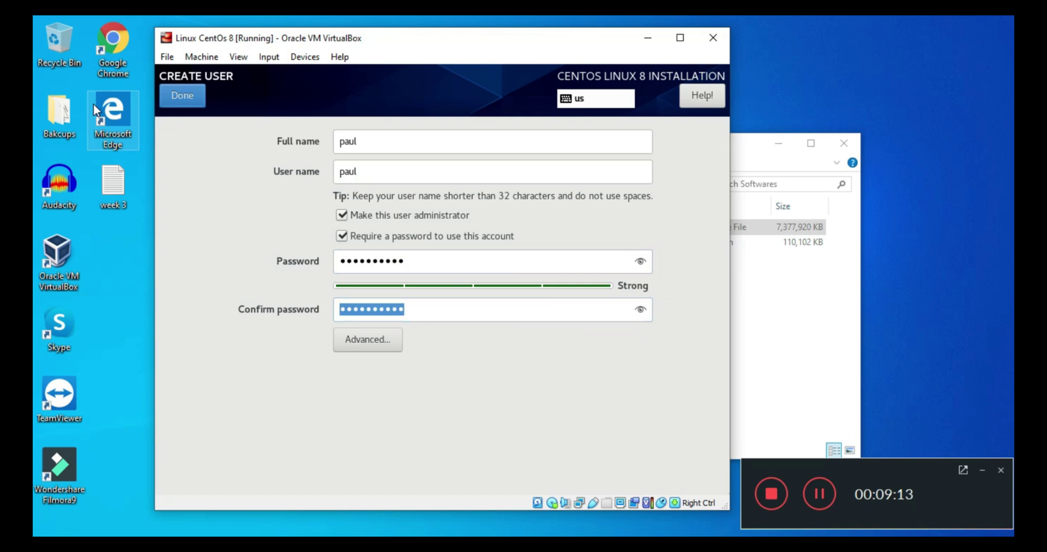
pyautogui.press('Tab')
pyautogui.press('Tab')
pyautogui.press('Tab')
pyautogui.press('Tab')
pyautogui.press('Tab')
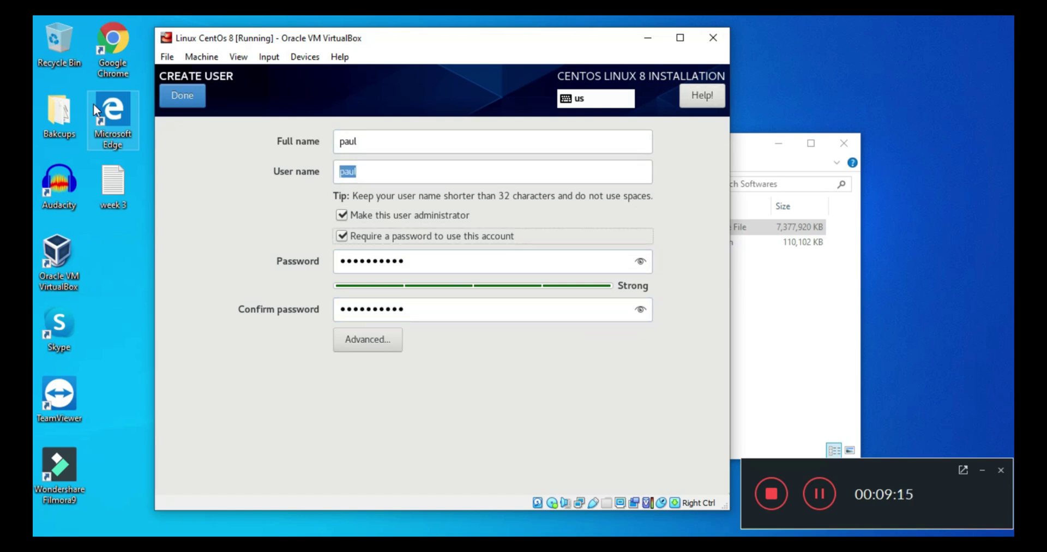
pyautogui.press('Tab')
pyautogui.press('Tab')
pyautogui.press('Tab')
pyautogui.press('Tab')
pyautogui.press('Return')
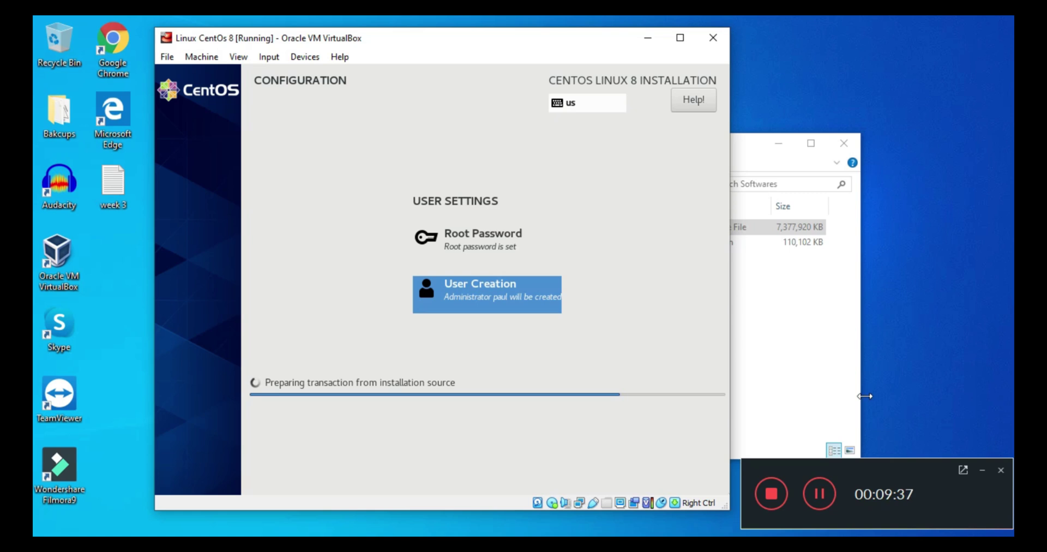
# Reboot the virtual machine once the installer reports Complete
pyautogui.click(820, 493)
pyautogui.click(813, 495)
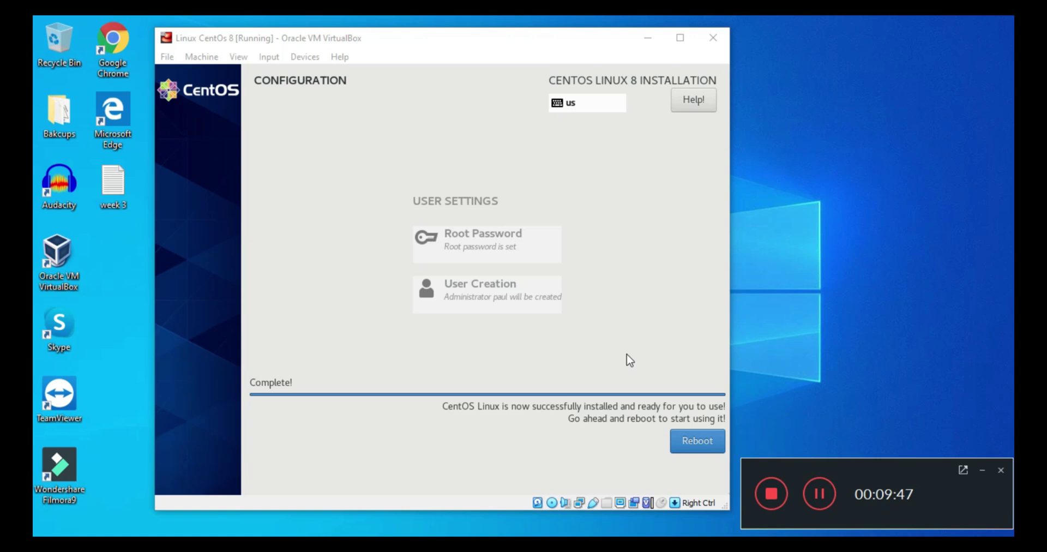
pyautogui.click(697, 443)
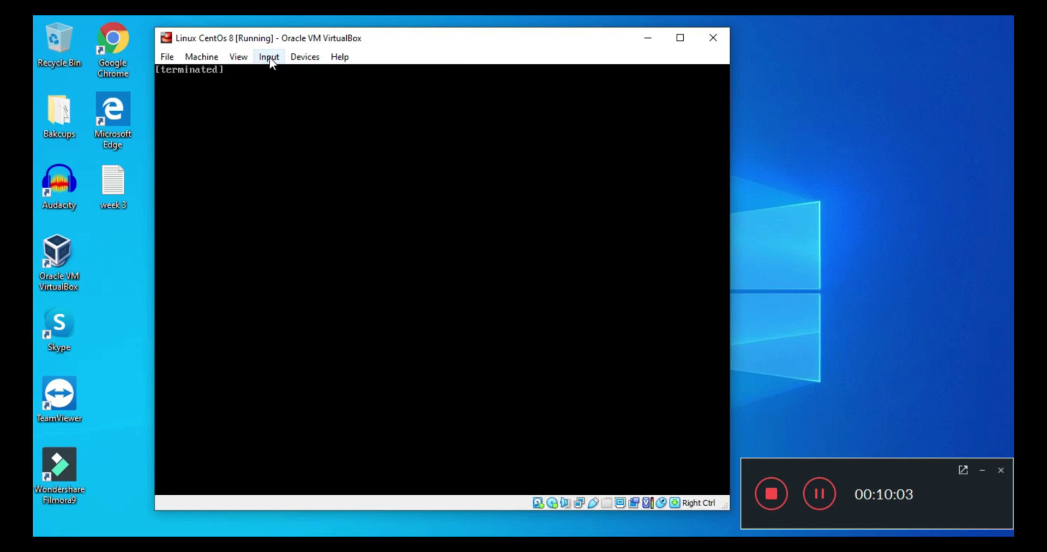
# Force-unmount the CentOS ISO from the IDE Primary Master optical drive
pyautogui.click(269, 58)
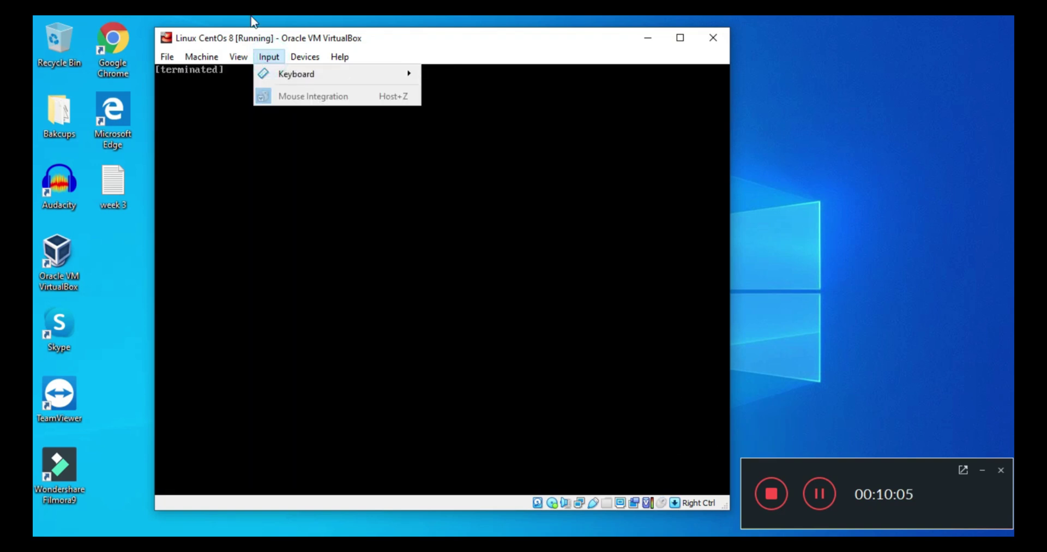
pyautogui.click(303, 56)
pyautogui.click(303, 57)
pyautogui.moveTo(339, 57)
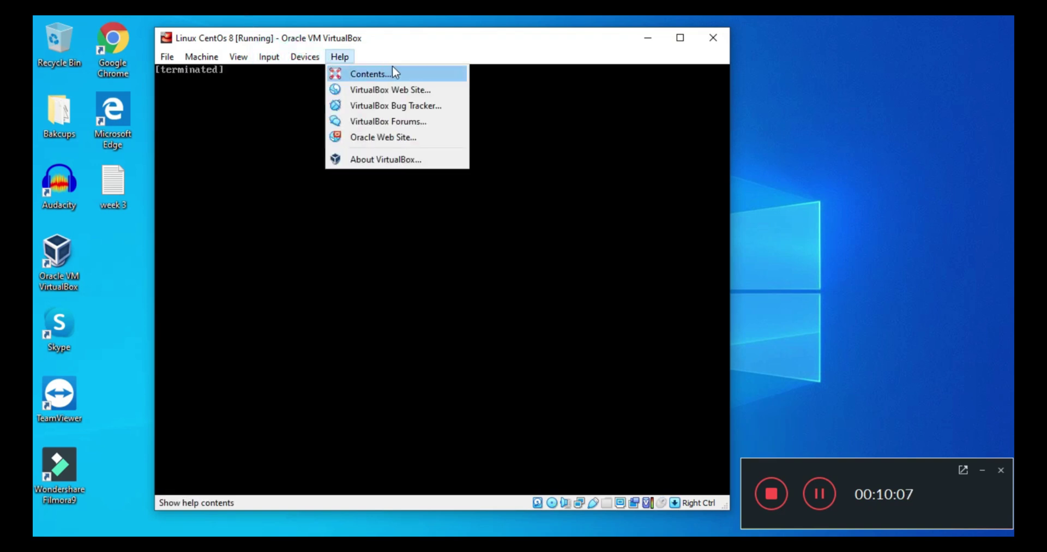
pyautogui.moveTo(409, 75)
pyautogui.moveTo(532, 83)
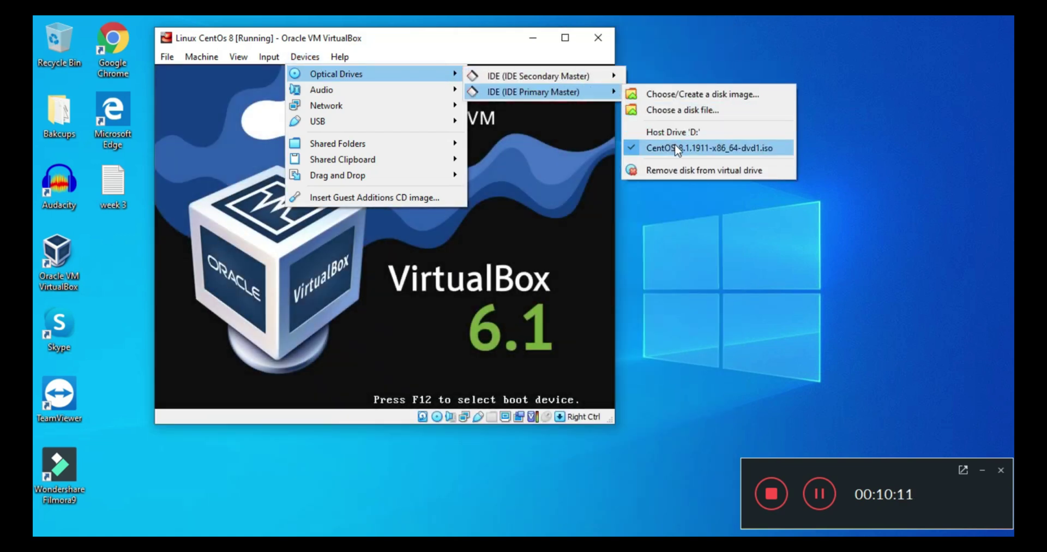
pyautogui.click(676, 147)
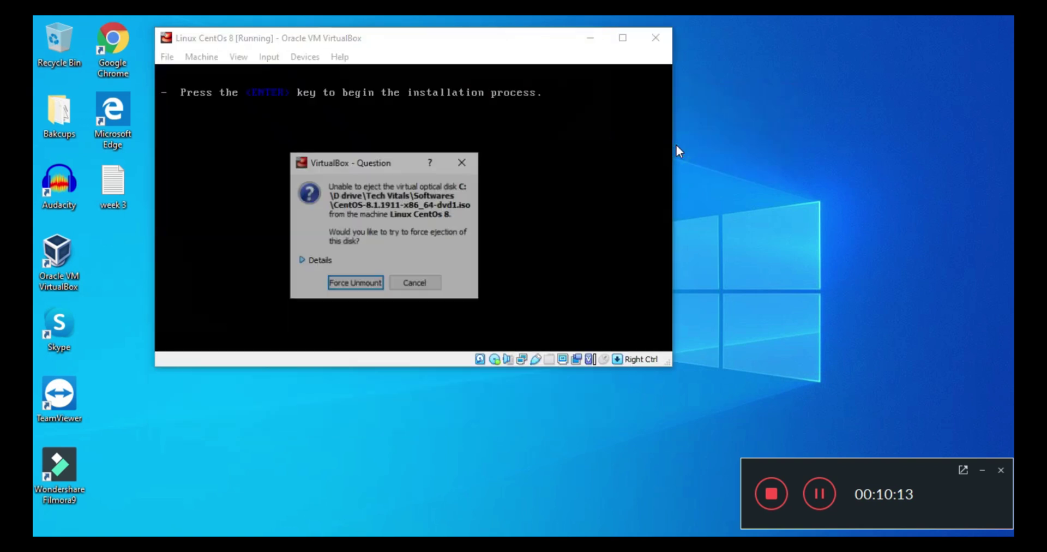
pyautogui.click(372, 284)
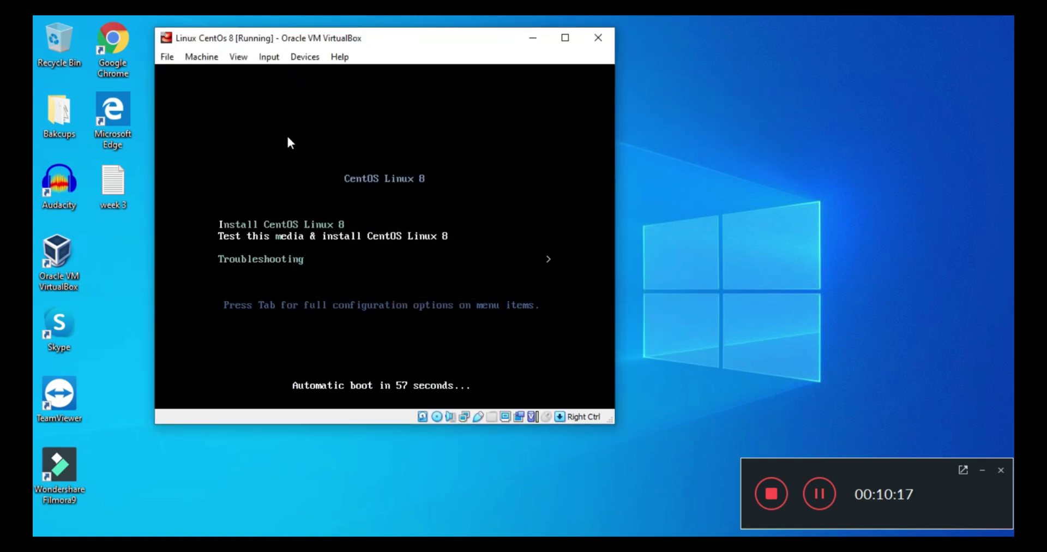
# Reset the VM and boot the default installed CentOS entry
pyautogui.click(201, 57)
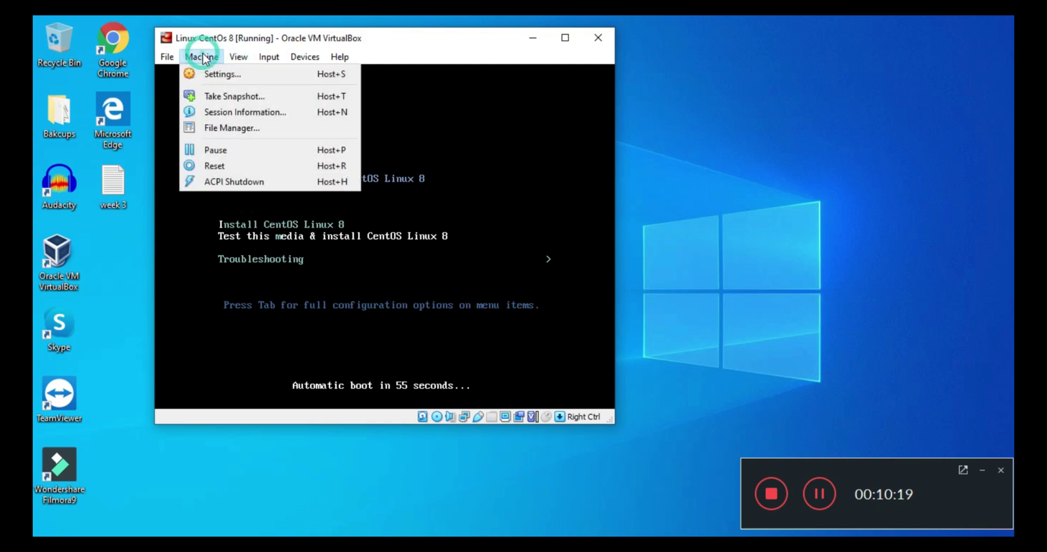
pyautogui.click(228, 169)
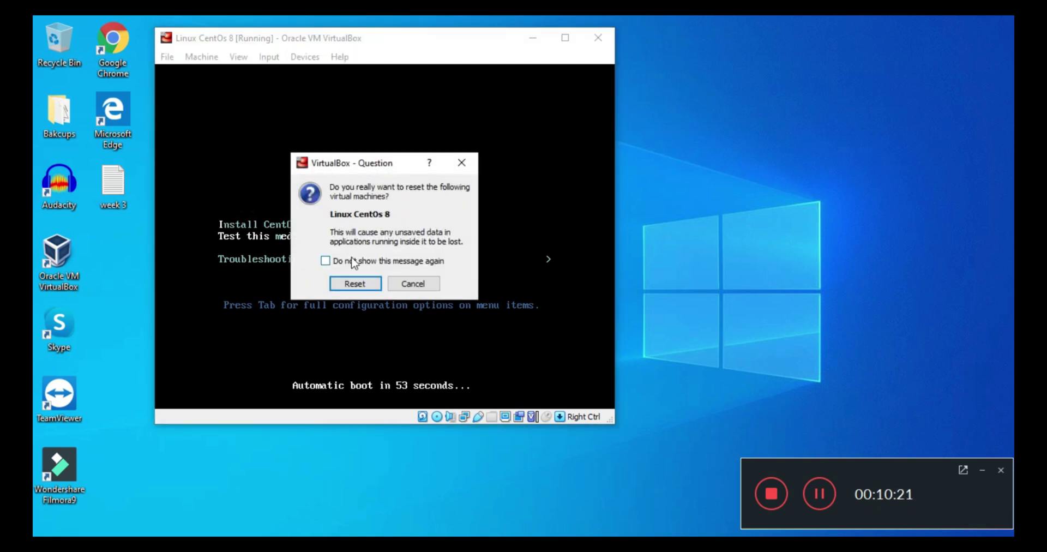
pyautogui.click(357, 283)
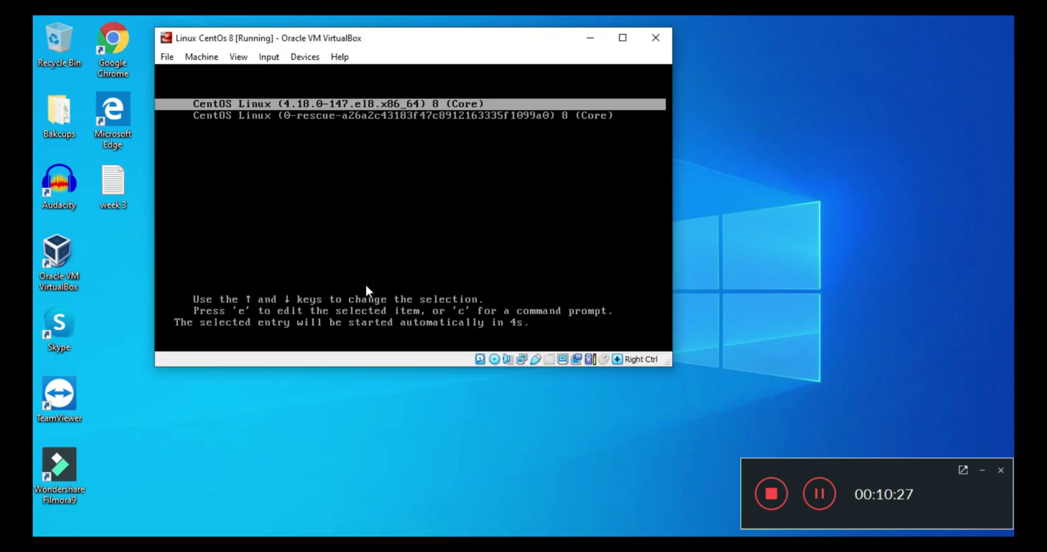
pyautogui.press('Return')
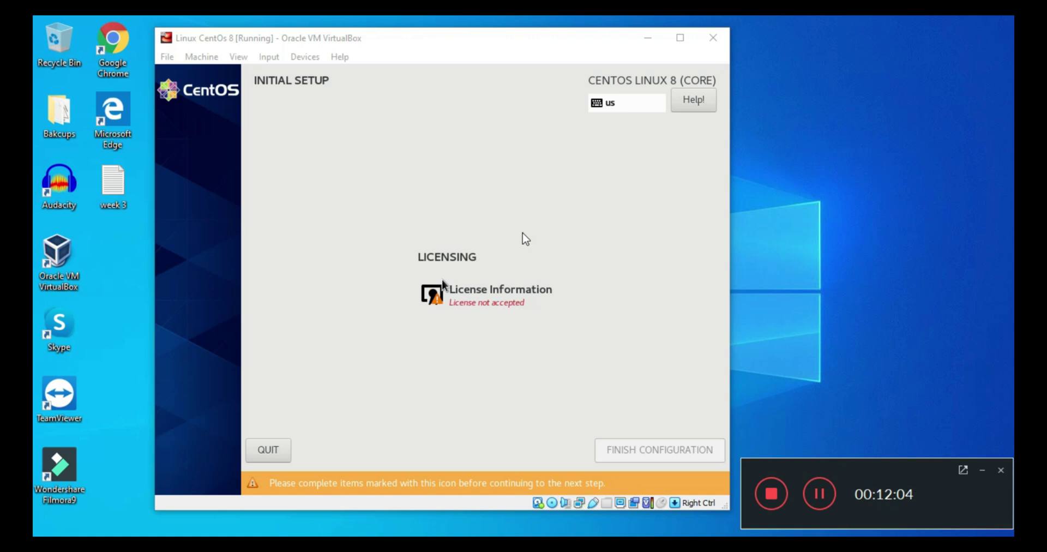
# Accept the CentOS licence agreement in License Information, then choose Finish Configuration
pyautogui.click(498, 303)
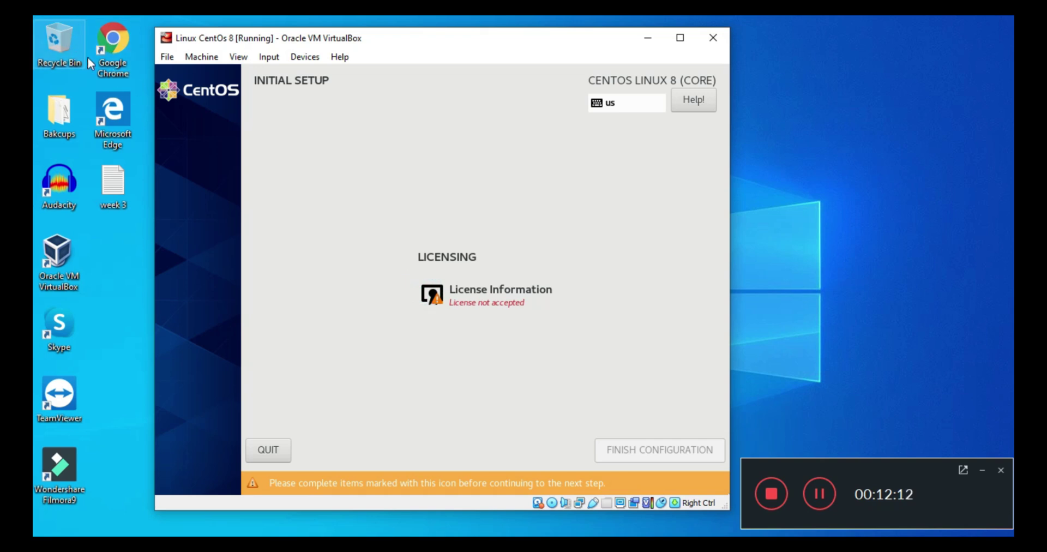
pyautogui.press('Tab')
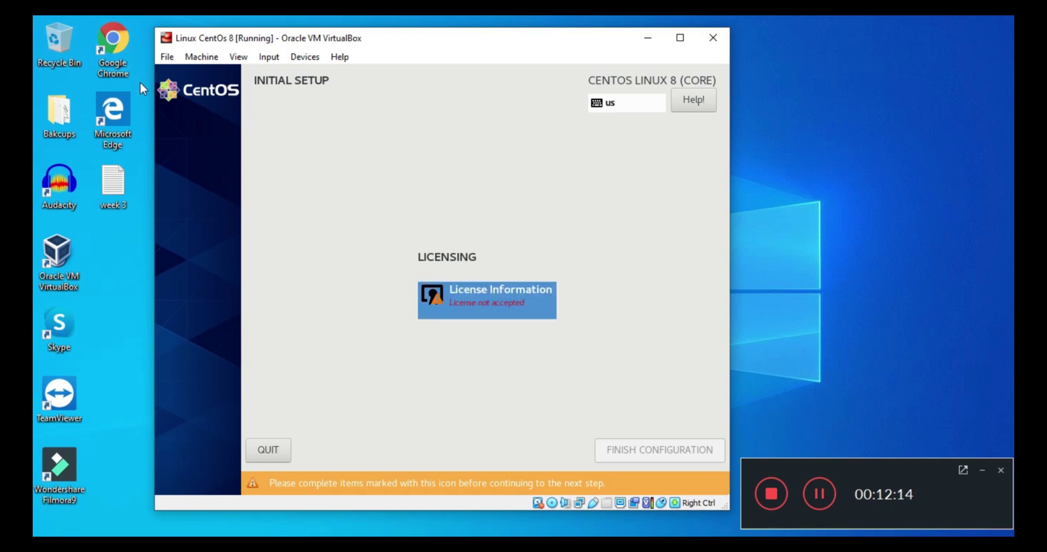
pyautogui.press('Return')
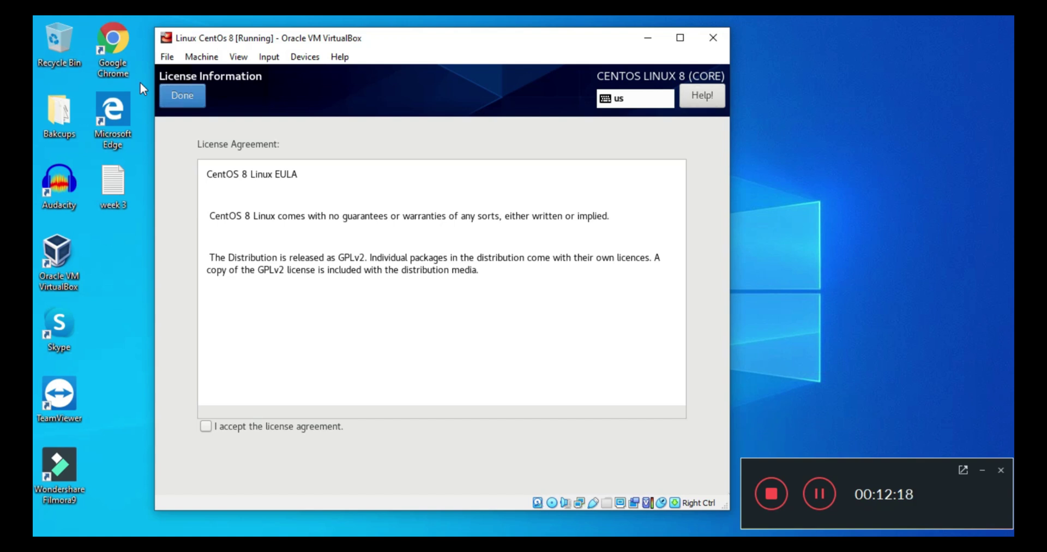
pyautogui.press('Tab')
pyautogui.press('space')
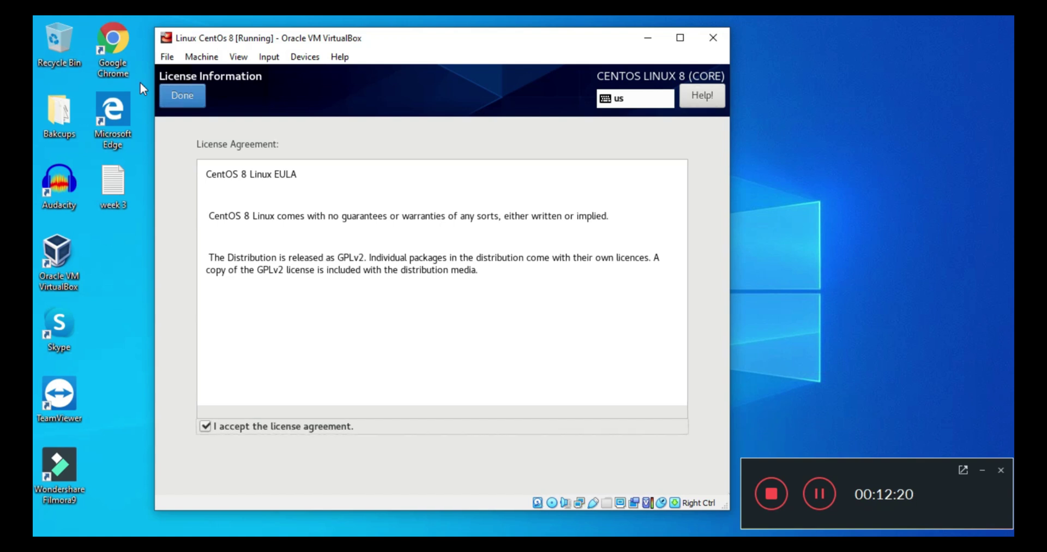
pyautogui.hotkey('alt', 'd')
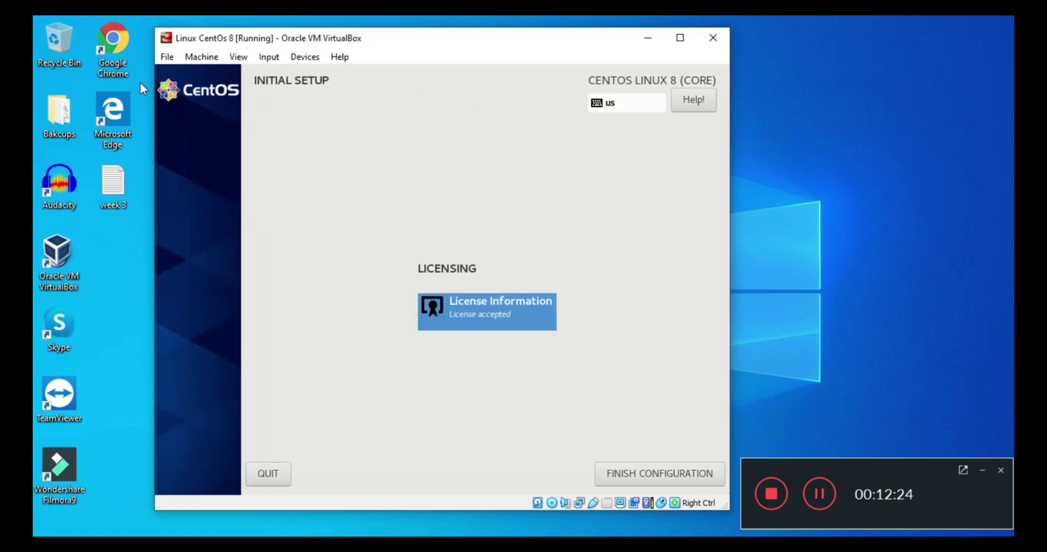
pyautogui.click(83, 41)
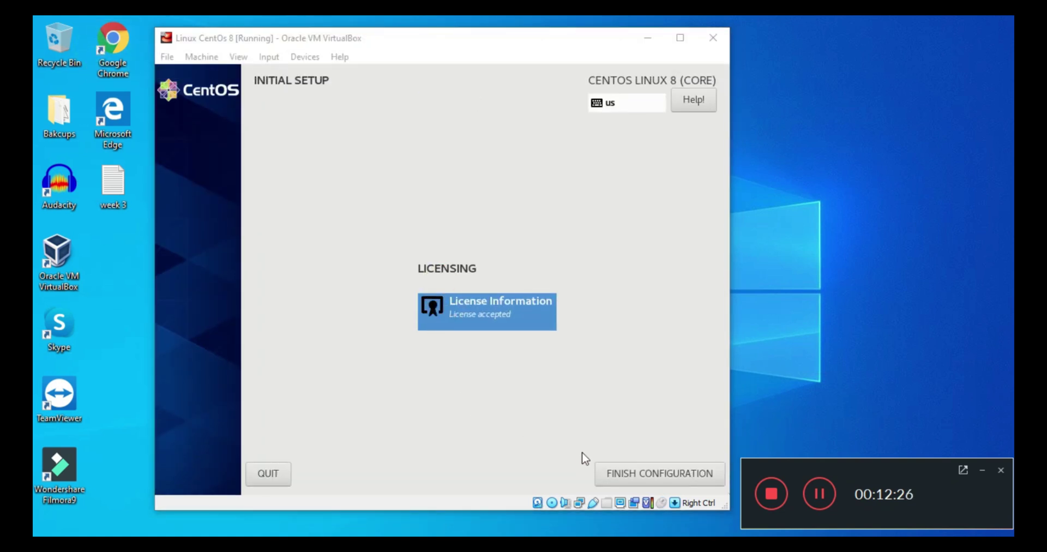
pyautogui.click(582, 455)
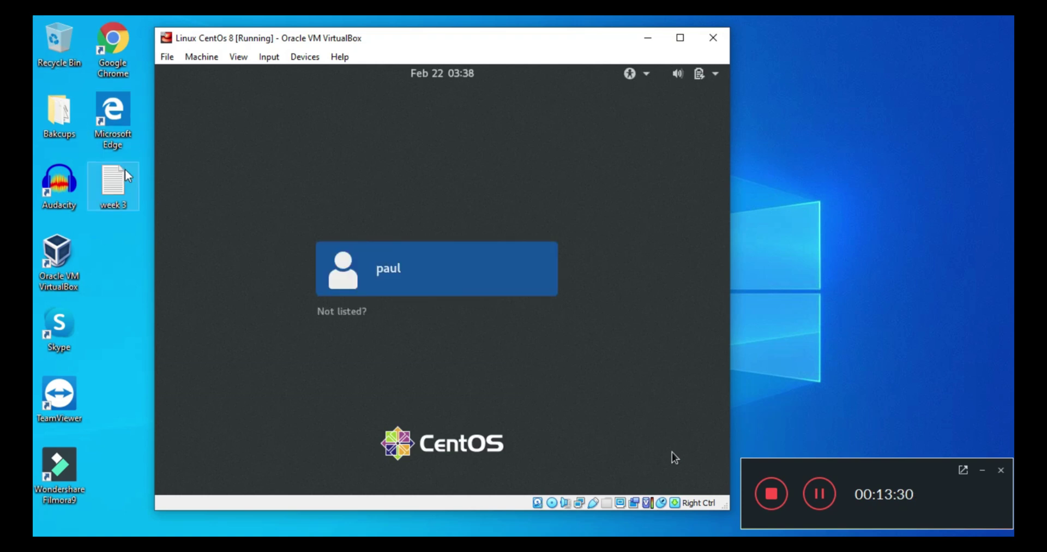
pyautogui.moveTo(37, 18); pyautogui.dragTo(583, 444)
pyautogui.click(519, 375)
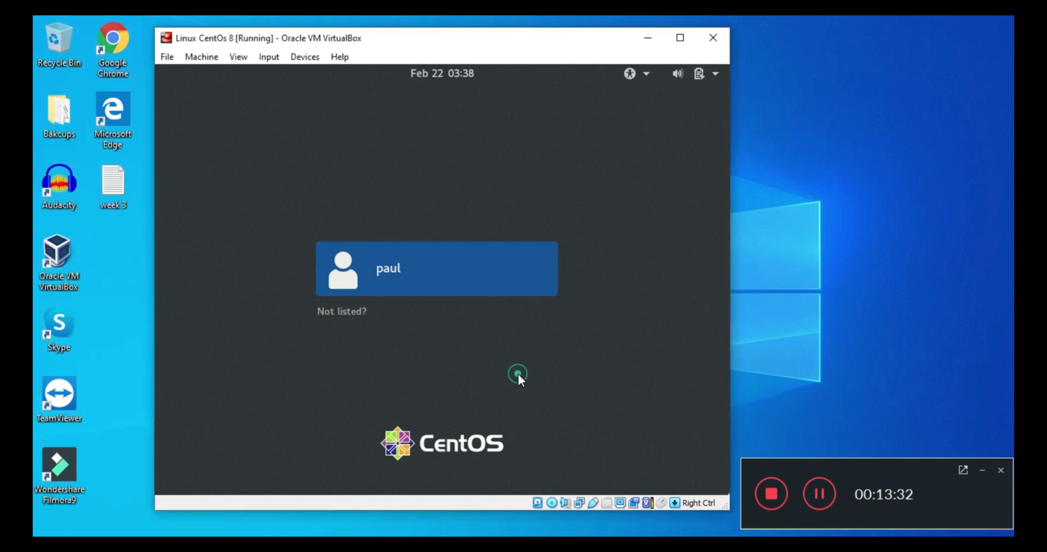